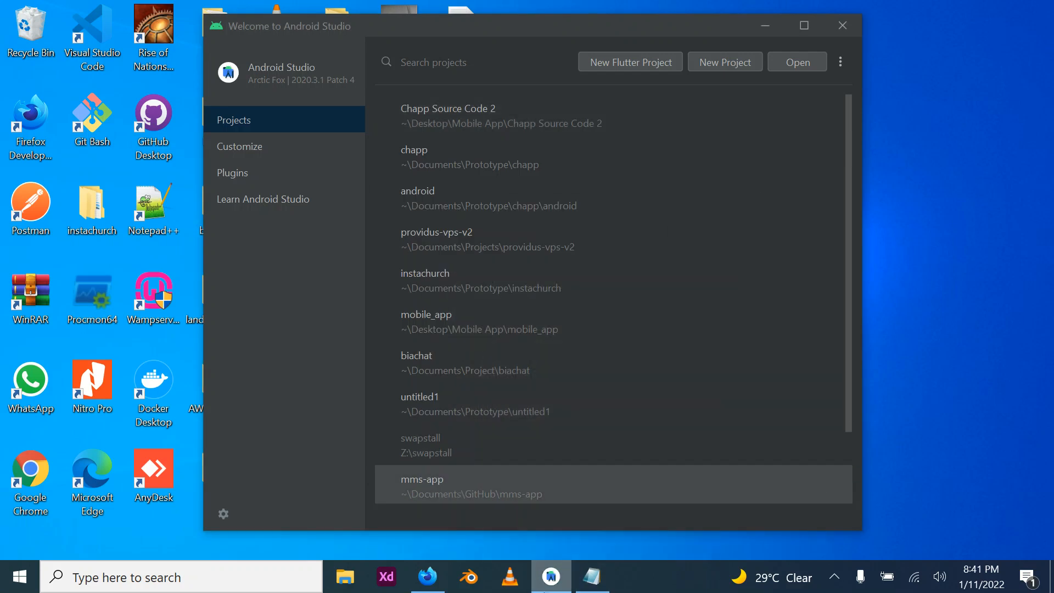
Switch to Firefox, search Google for FLUTTER in the empty tab, and open the official flutter.dev site.
left_click(432, 584)
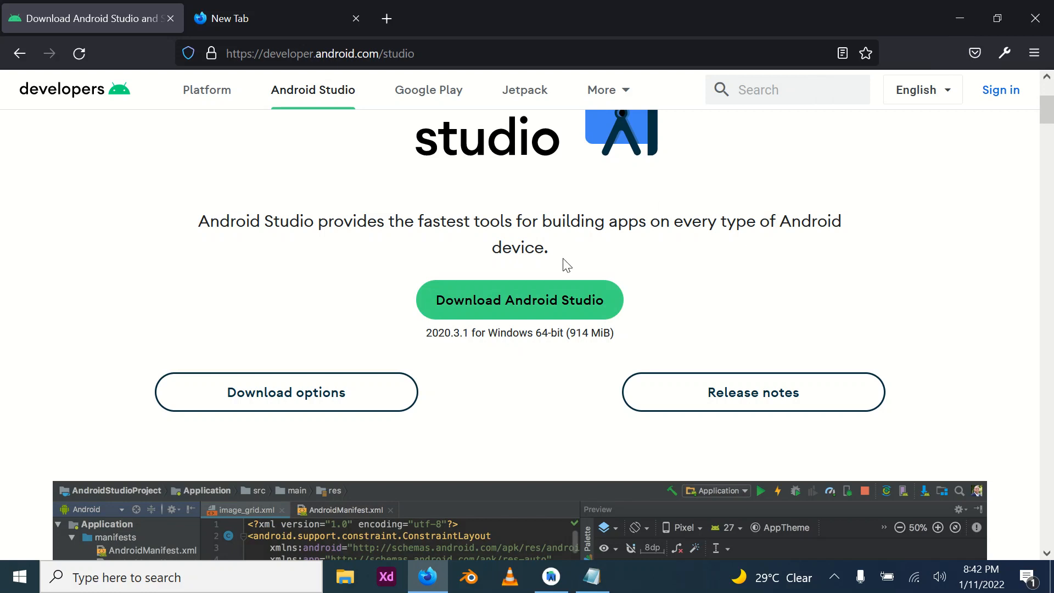
left_click(258, 22)
left_click(333, 49)
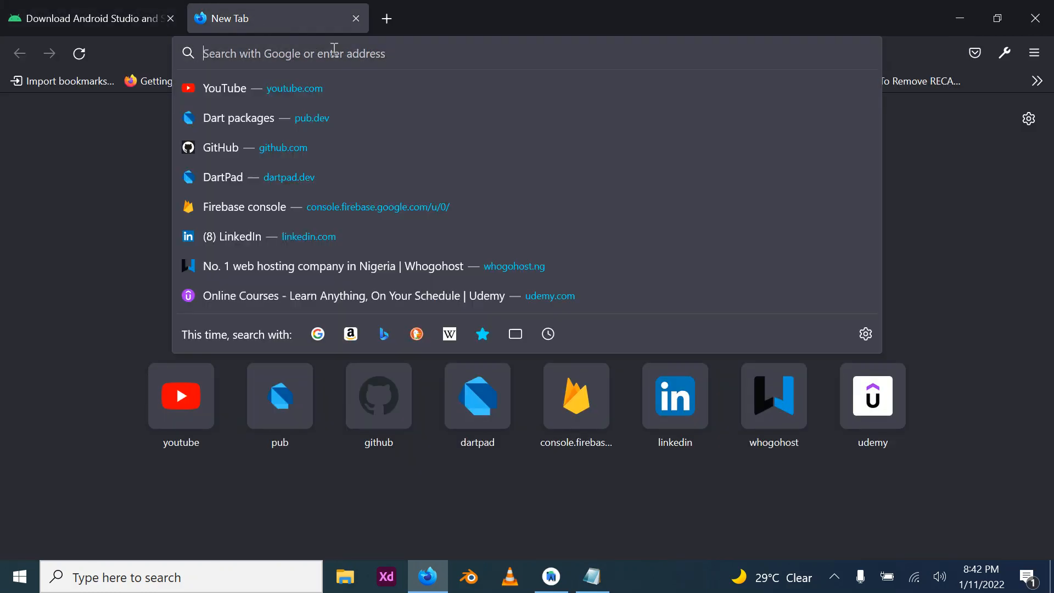
type("FLUTTER")
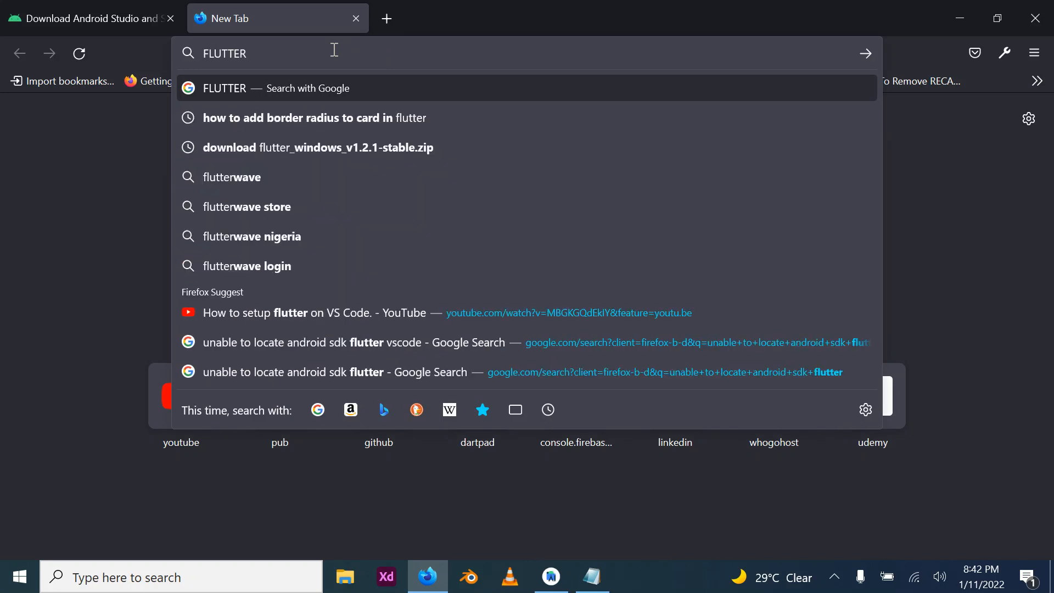
key("Return")
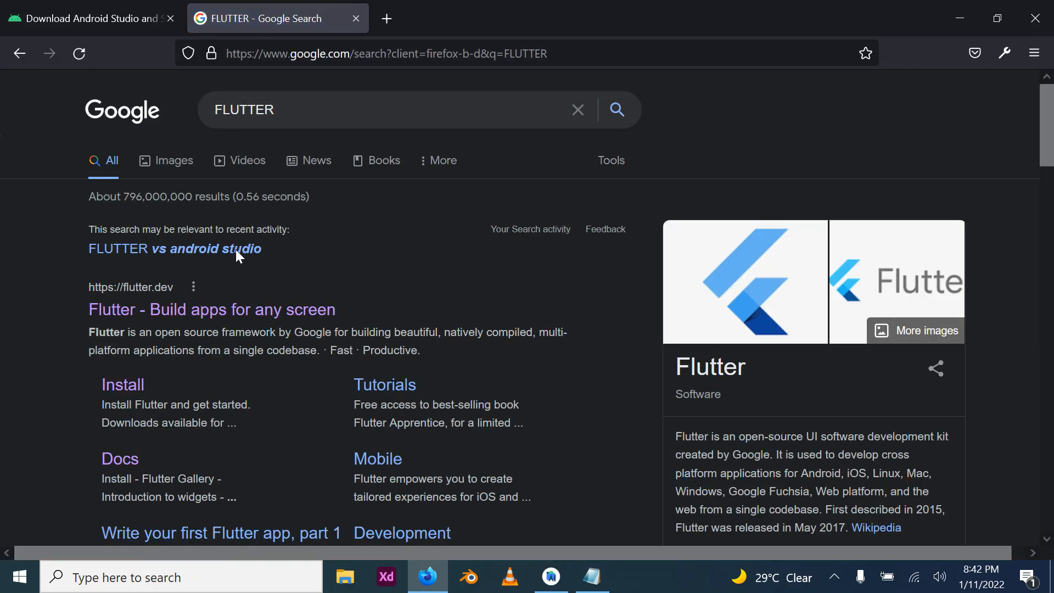
left_click(202, 318)
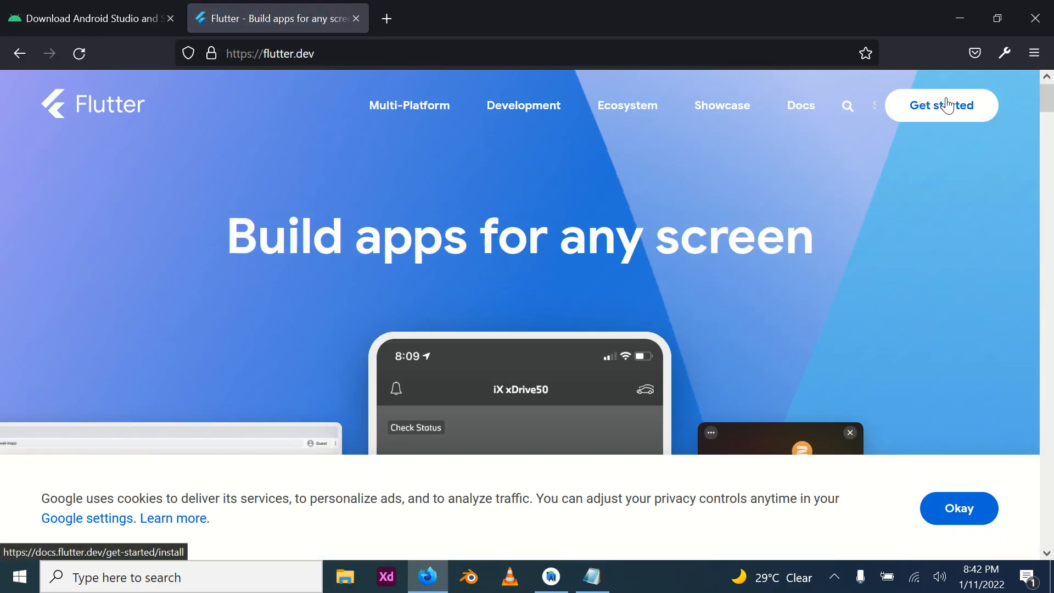
Open the Windows installation guide from Flutter's Get started page and go to the Get the Flutter SDK section.
left_click(929, 110)
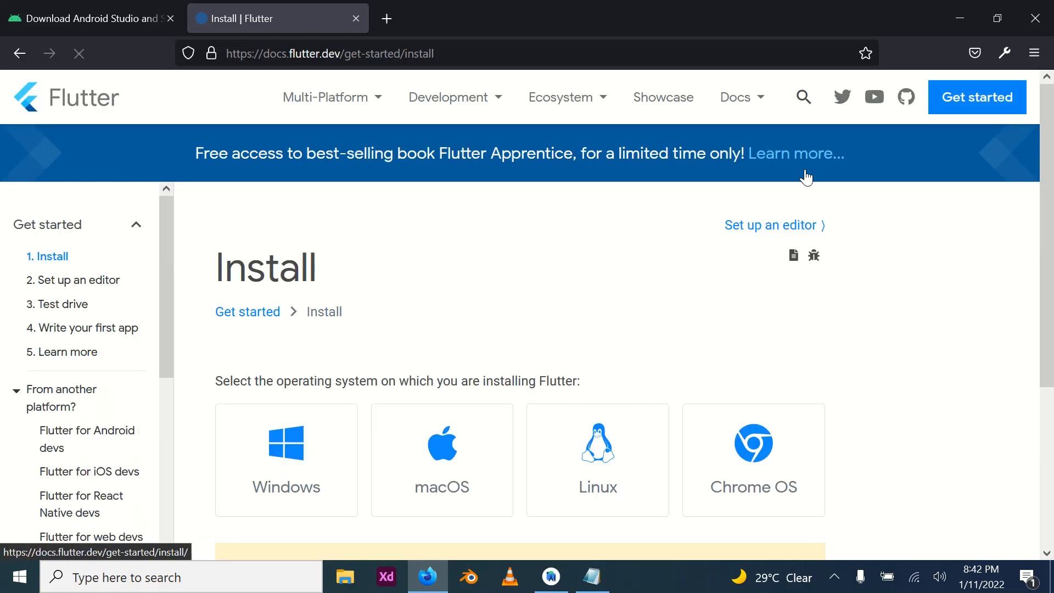
scroll(431, 418, "down", 4)
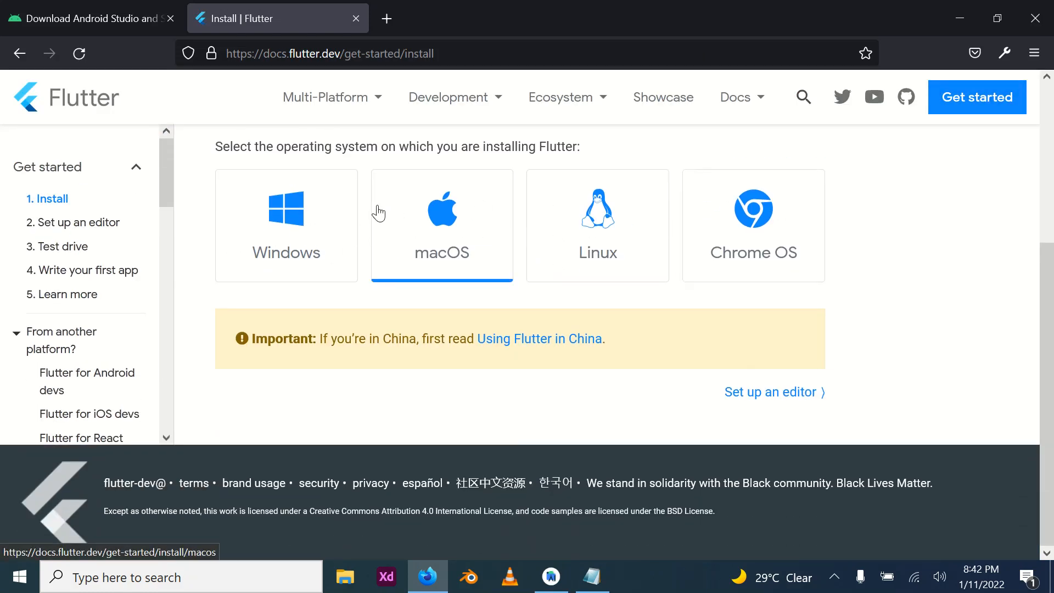
left_click(289, 215)
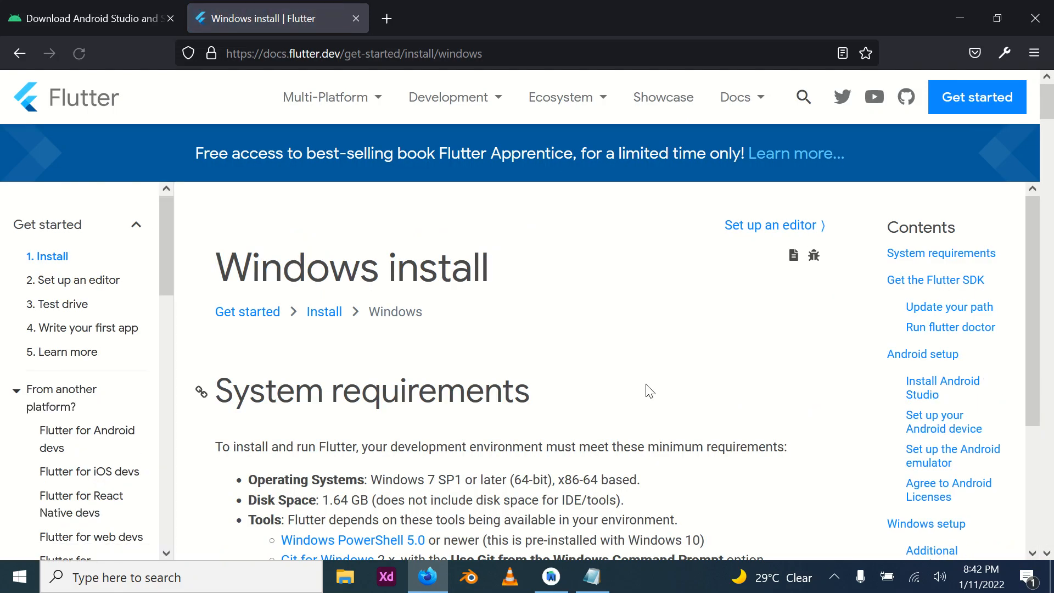
scroll(647, 387, "down", 8)
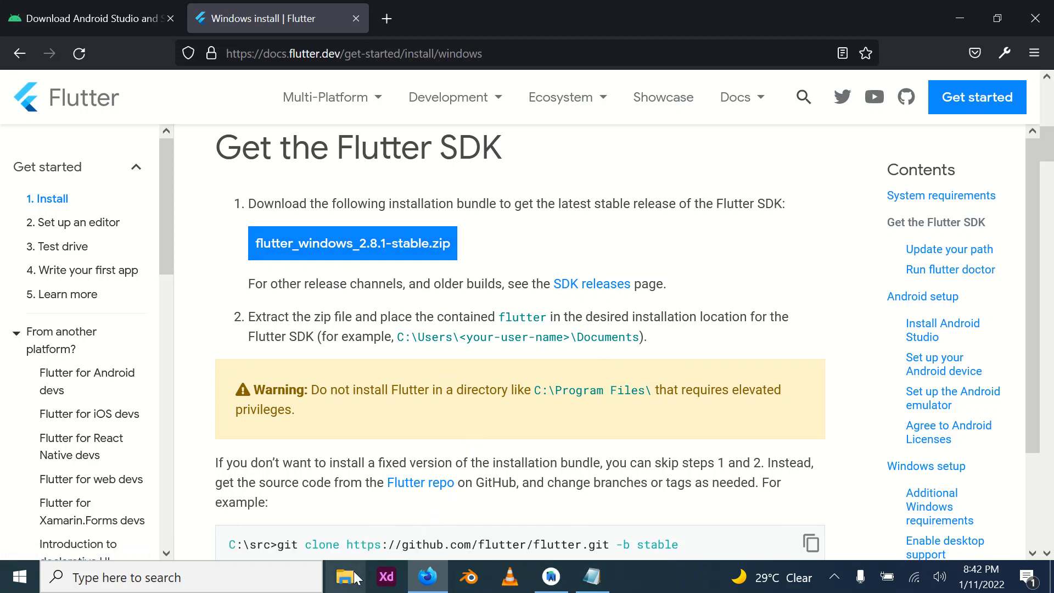
Switch to File Explorer and look through the Downloads folder for the Flutter SDK archive and its extracted folder.
left_click(354, 577)
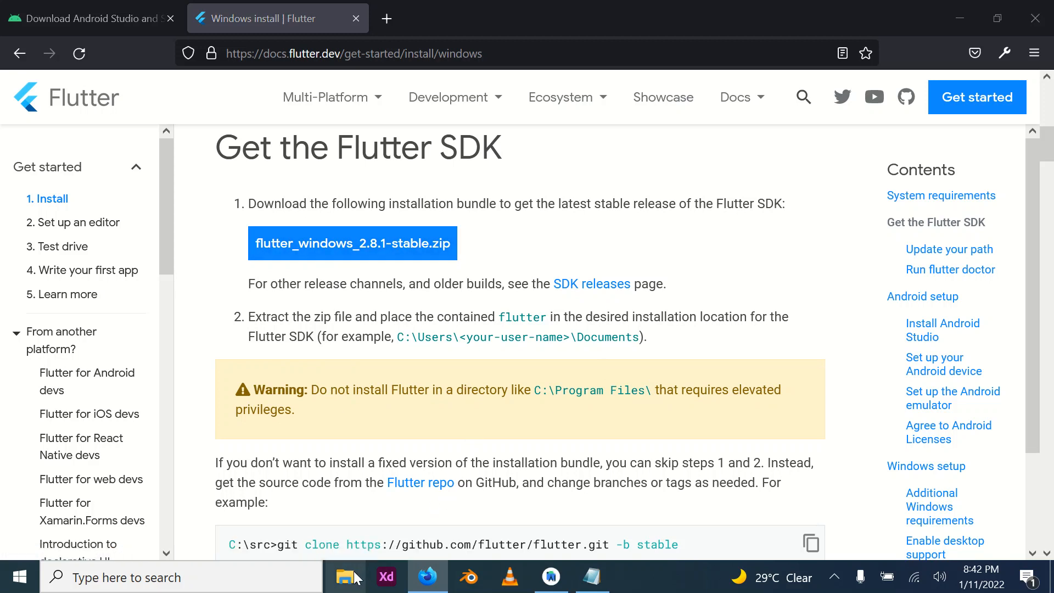
left_click(191, 242)
scroll(494, 310, "down", 4)
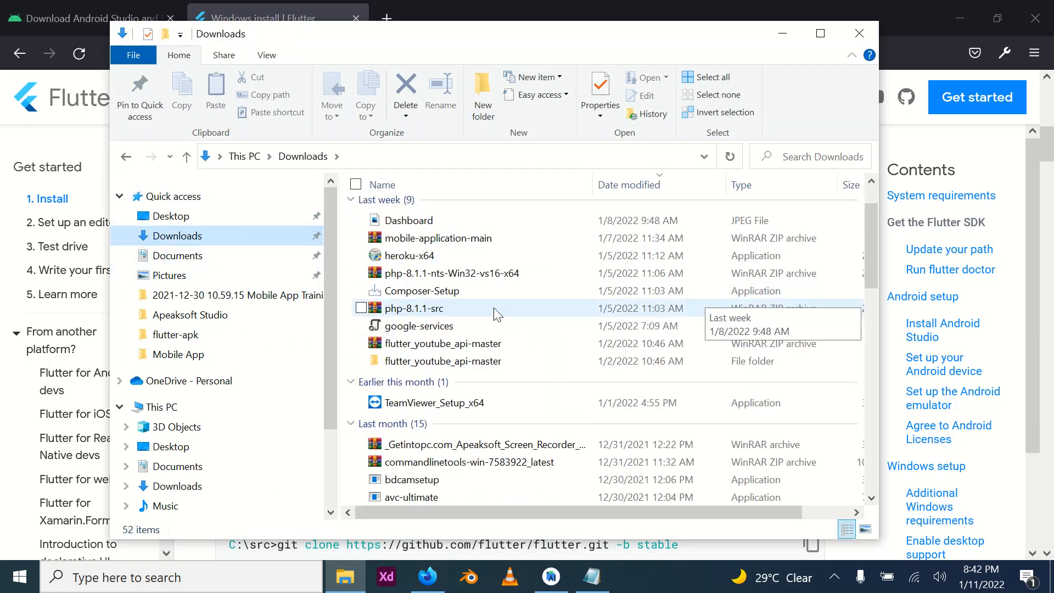
scroll(496, 313, "up", 1)
scroll(496, 313, "down", 3)
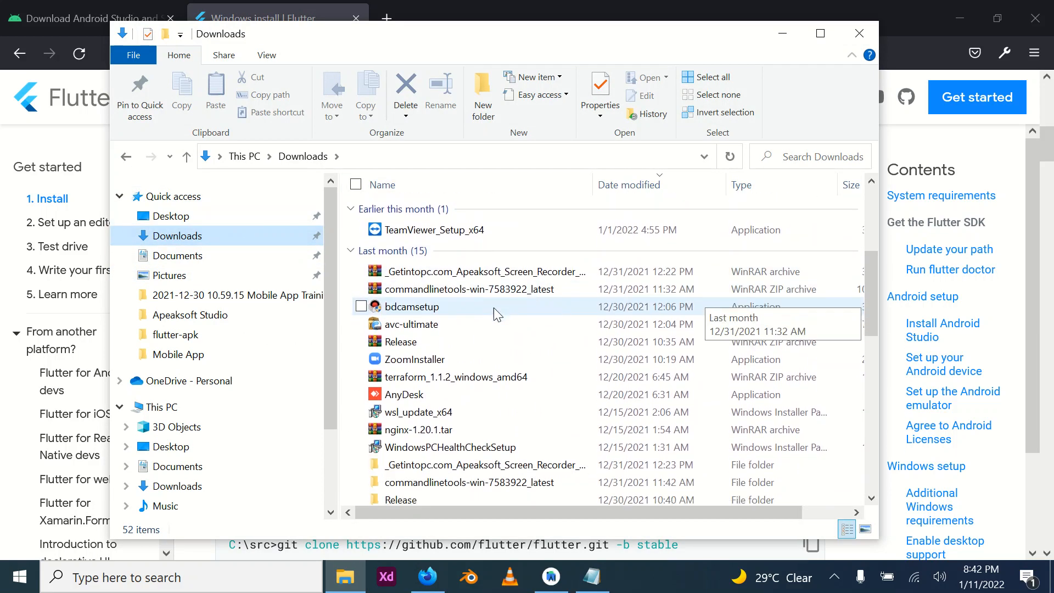
scroll(496, 314, "down", 6)
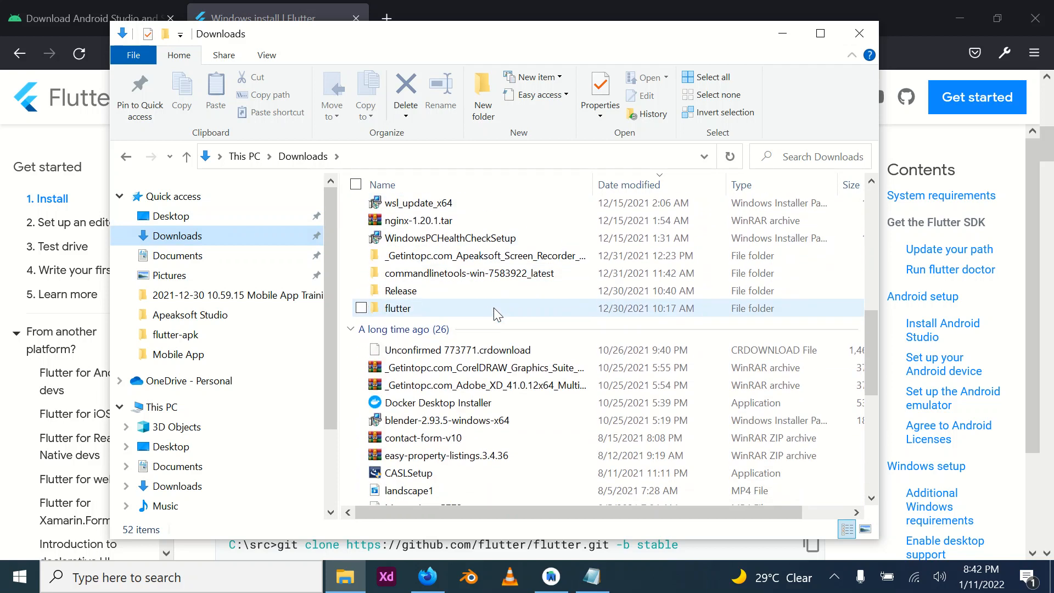
scroll(495, 313, "down", 3)
scroll(495, 313, "up", 7)
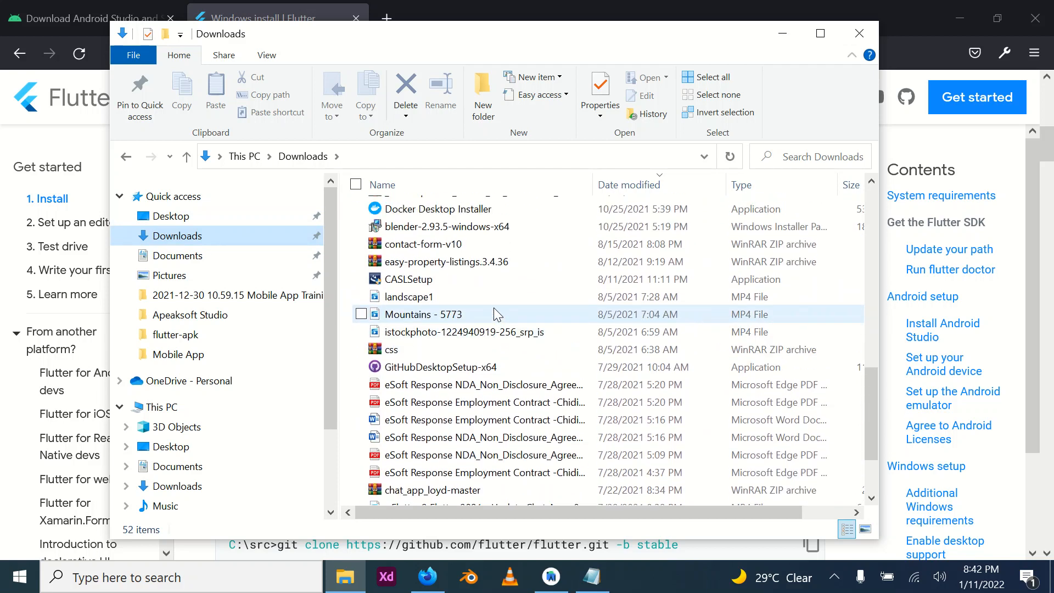
scroll(494, 310, "up", 6)
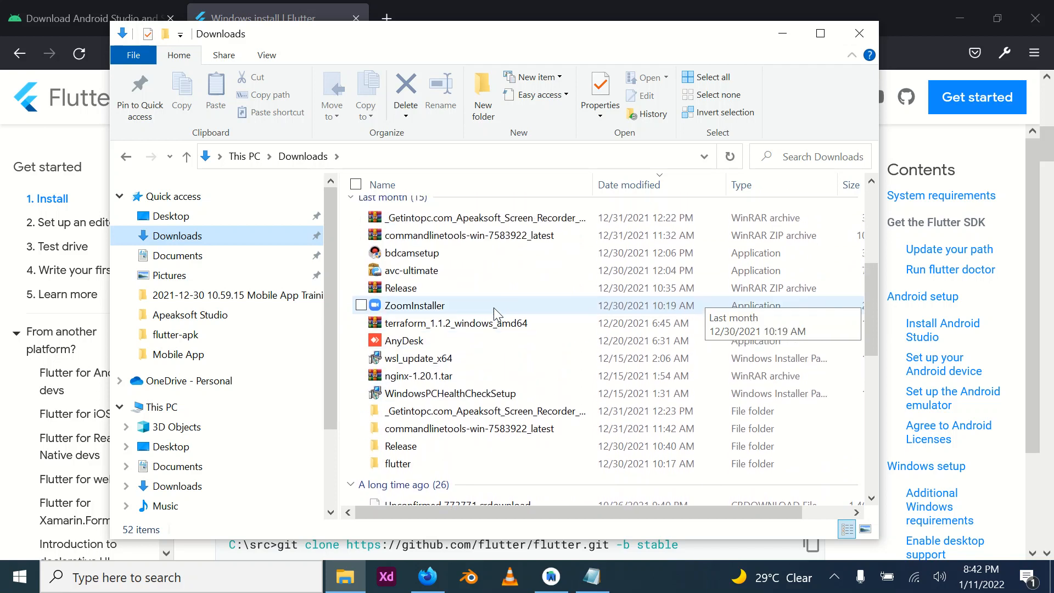
scroll(495, 313, "up", 3)
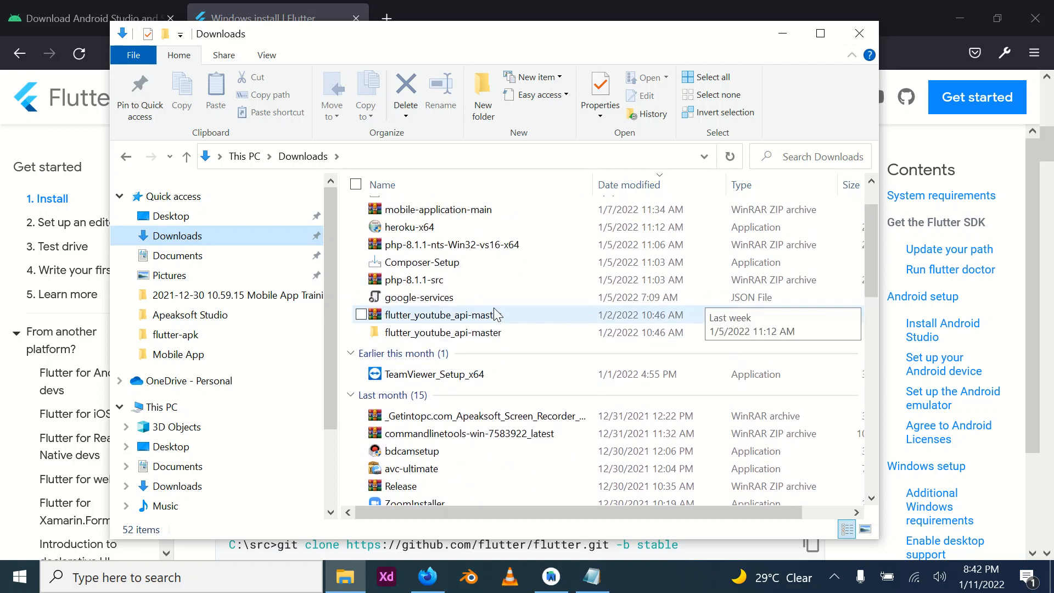
scroll(496, 313, "down", 5)
scroll(493, 309, "down", 1)
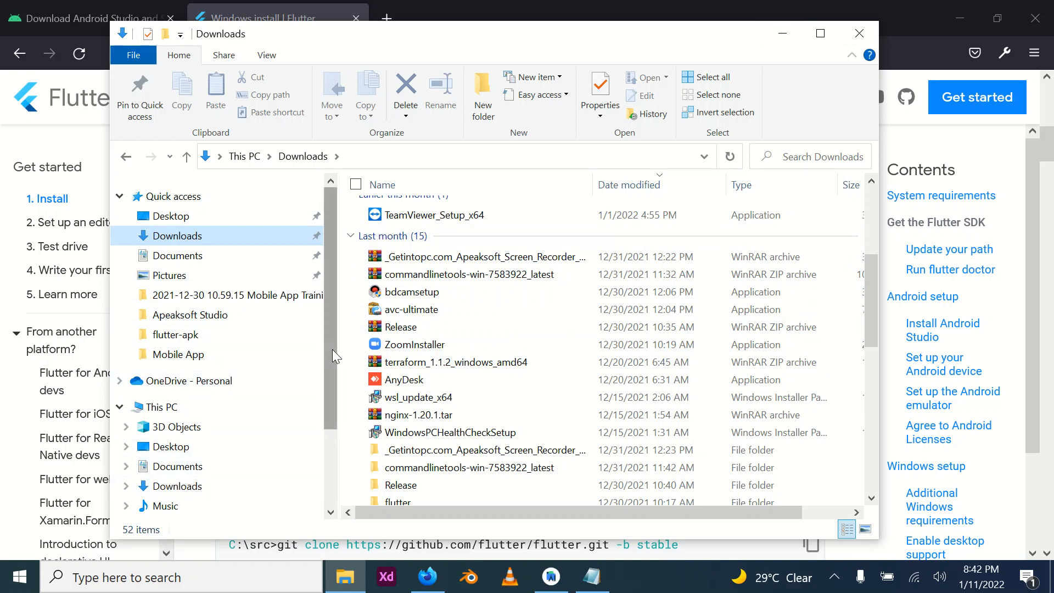
Examine the contents of the flutter folder on Local Disk (C:), then minimize File Explorer.
left_click_drag(332, 349, 349, 490)
left_click(203, 453)
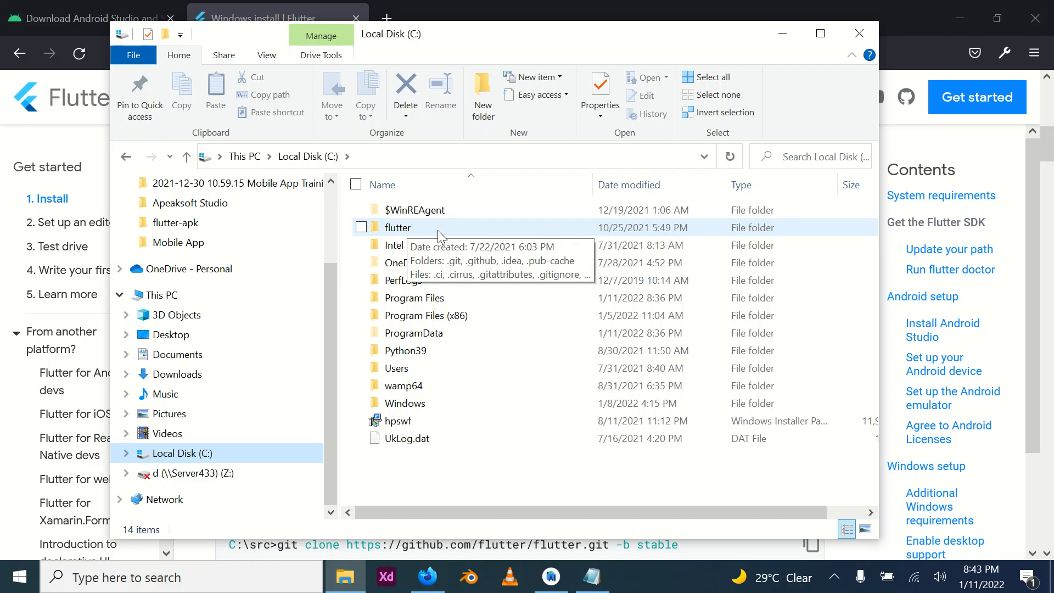
double_click(405, 232)
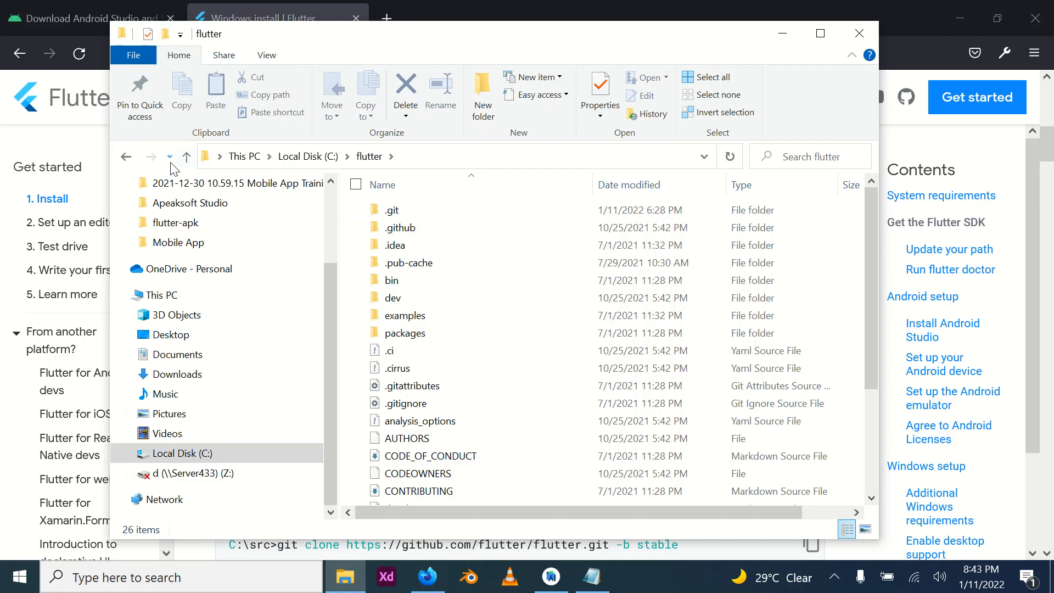
left_click(125, 156)
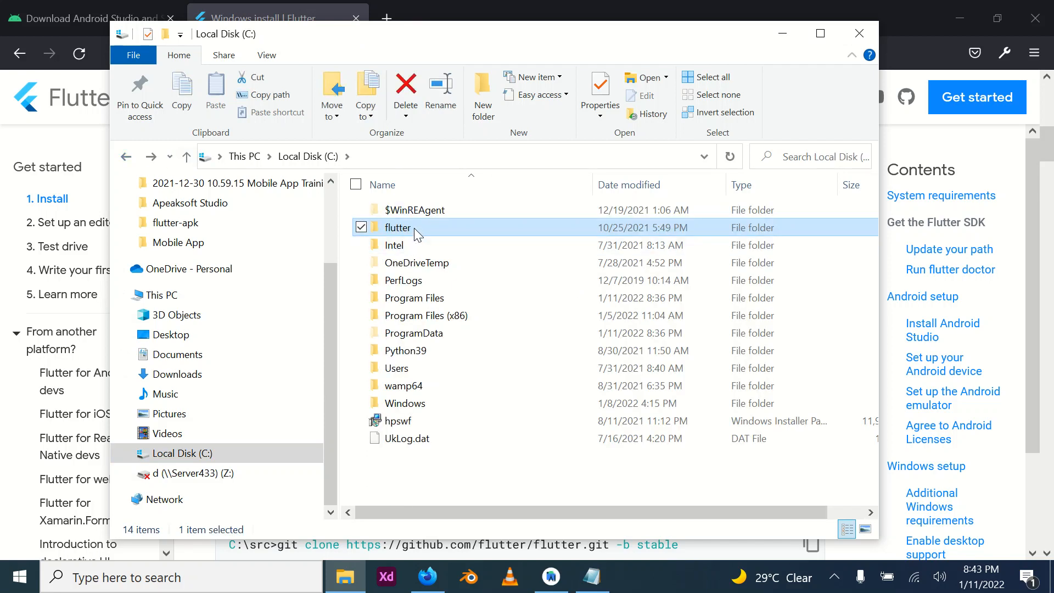
double_click(414, 228)
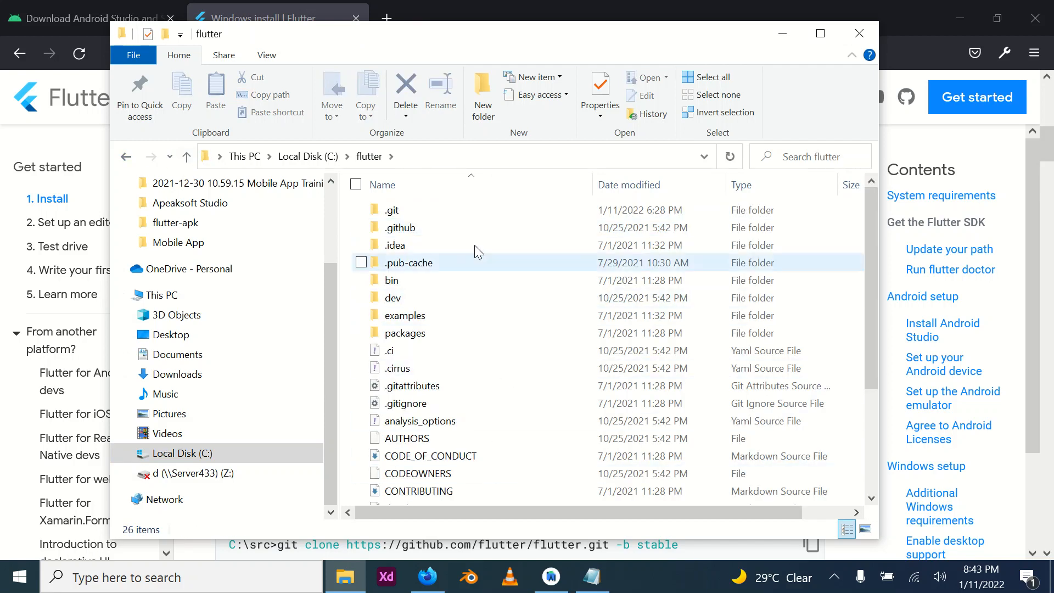
scroll(561, 328, "down", 3)
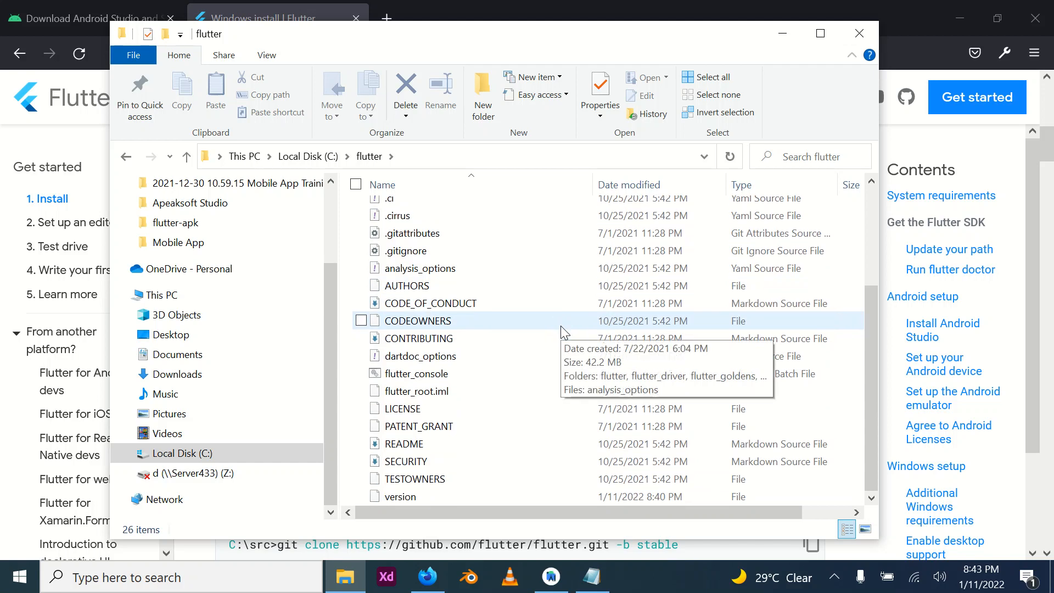
scroll(561, 328, "up", 3)
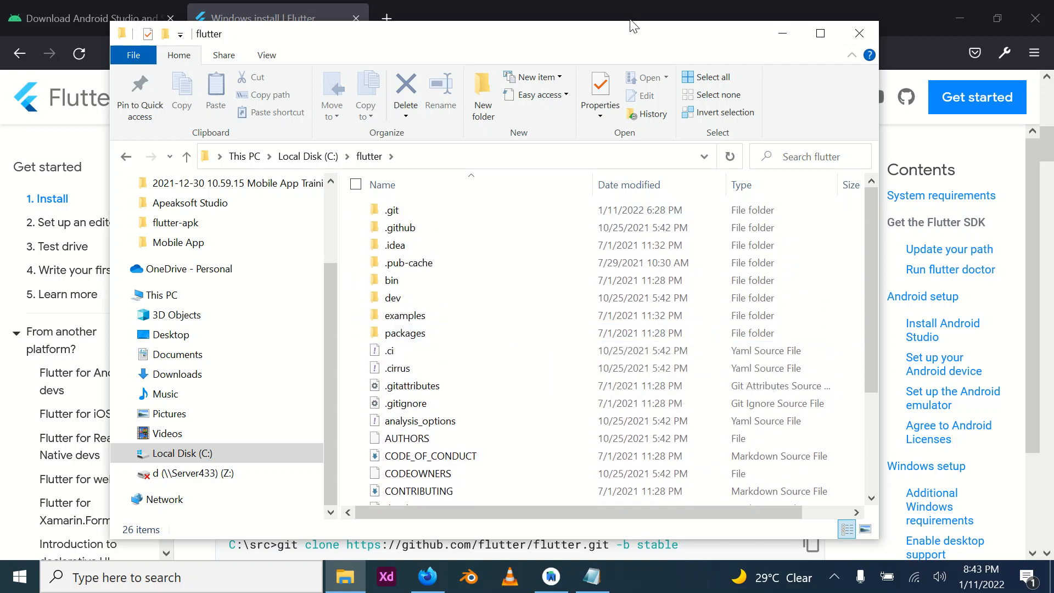
left_click(206, 453)
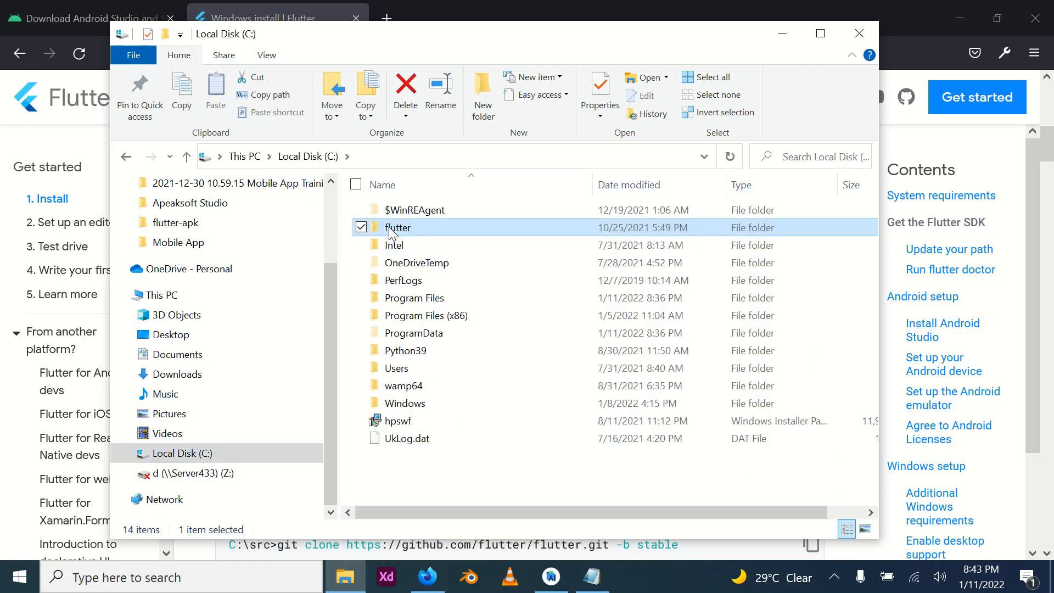
double_click(423, 228)
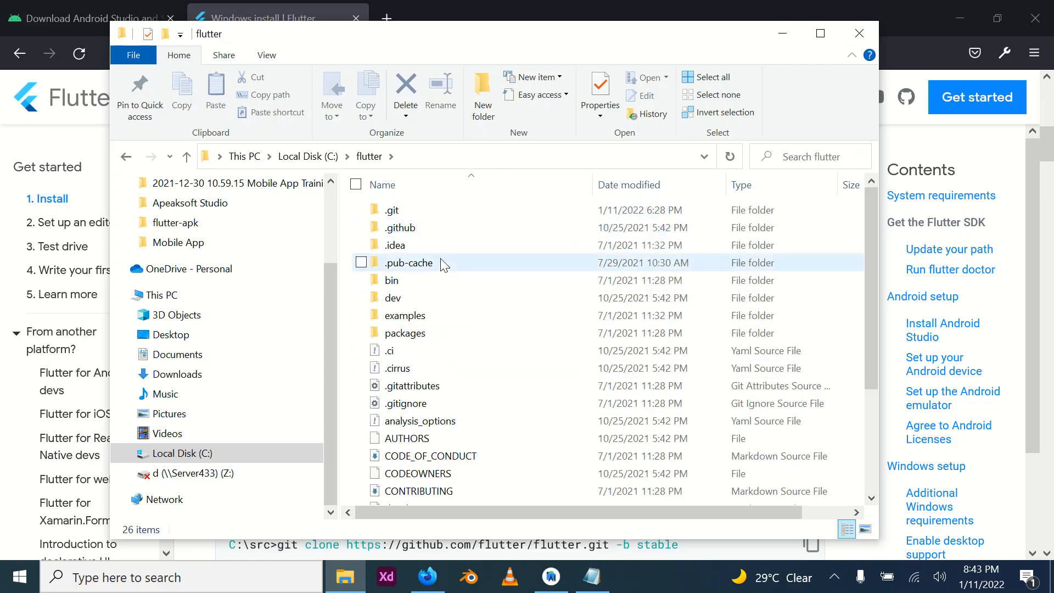
left_click(784, 37)
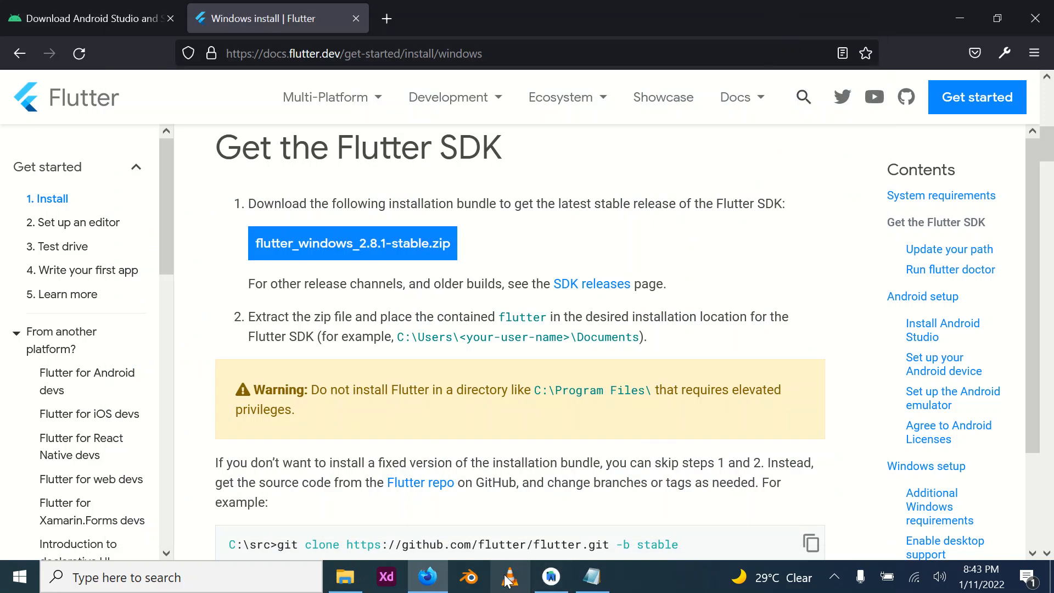
Switch to Android Studio, open the SDK Manager from the welcome window, and show the SDK Tools list.
mouse_move(560, 586)
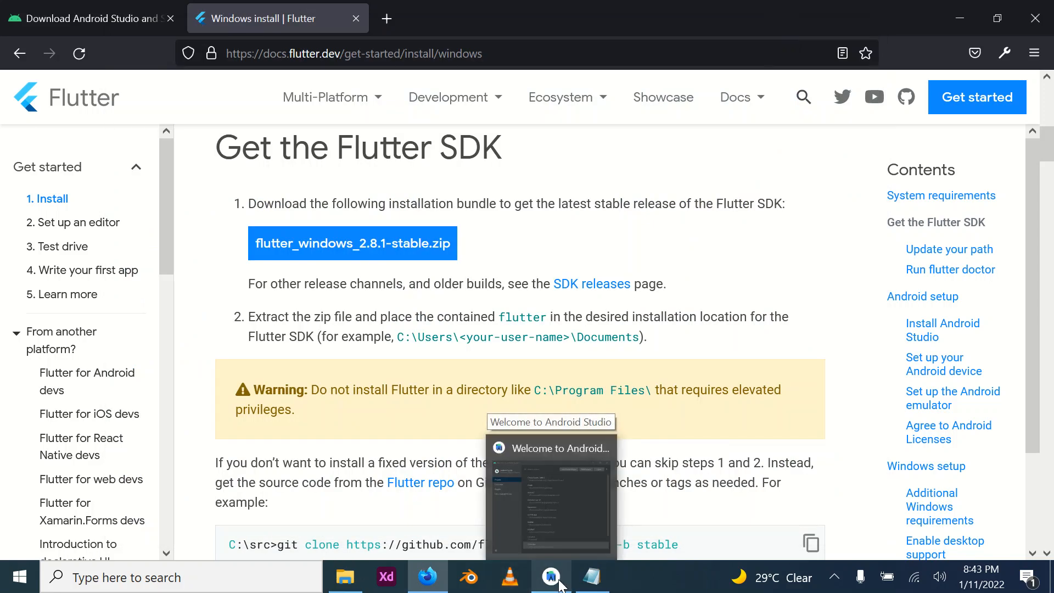
left_click(558, 581)
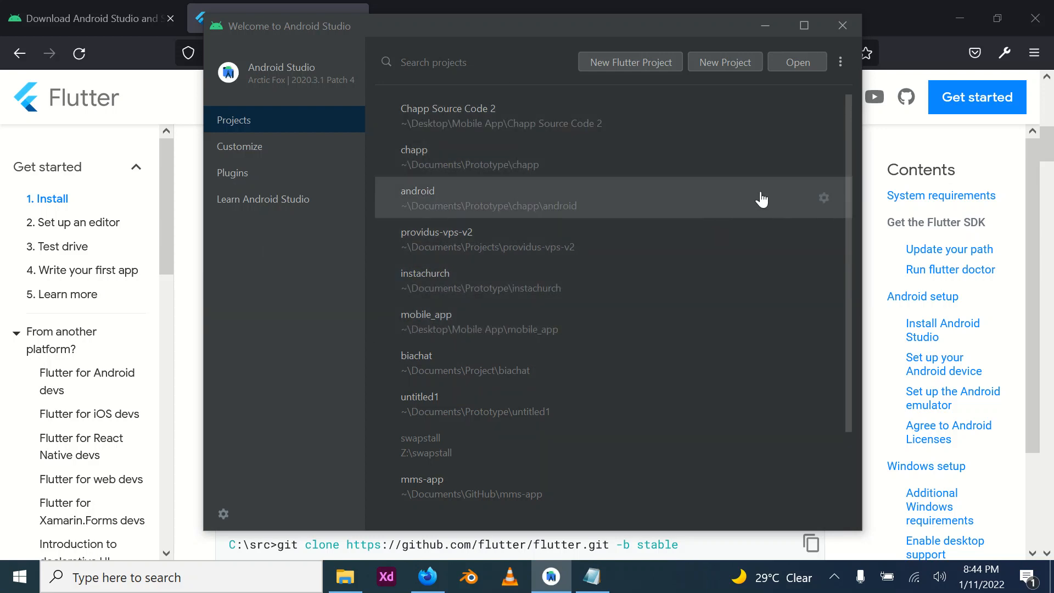
left_click(840, 62)
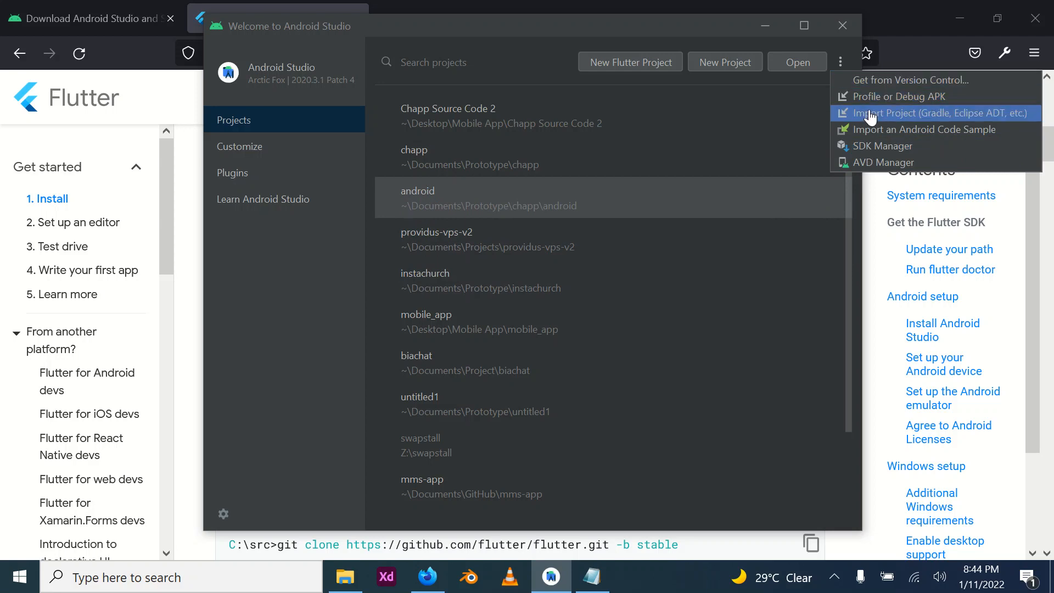
left_click_drag(705, 32, 583, 76)
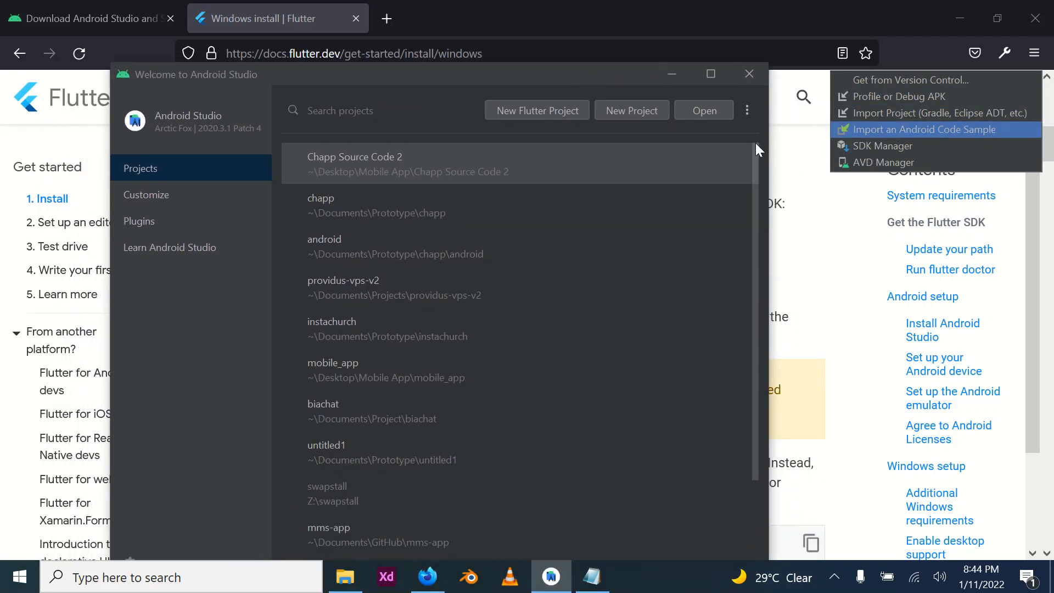
left_click(747, 107)
left_click(748, 107)
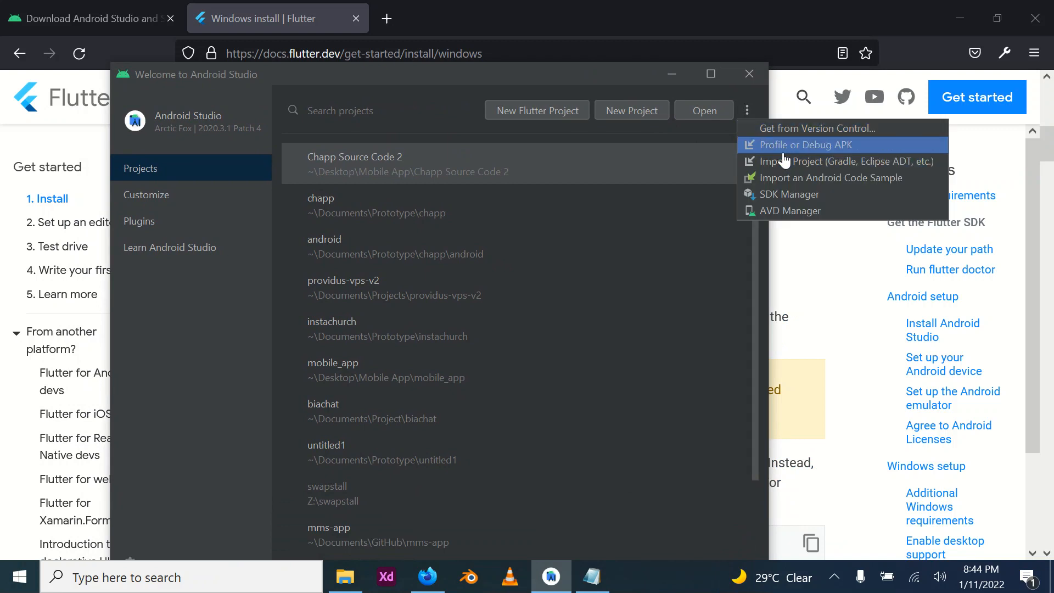
left_click(794, 194)
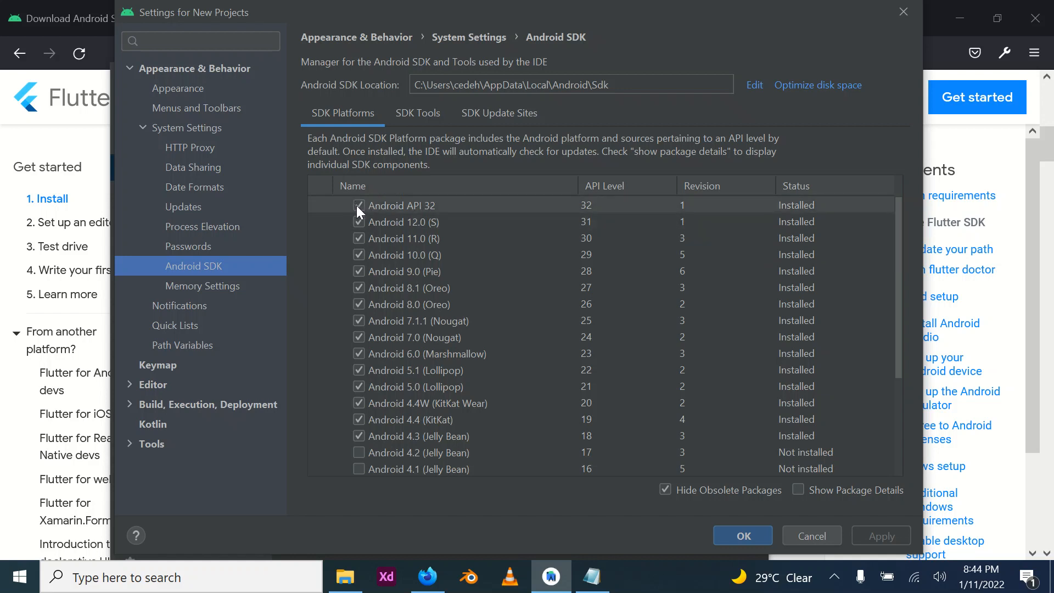
left_click(428, 104)
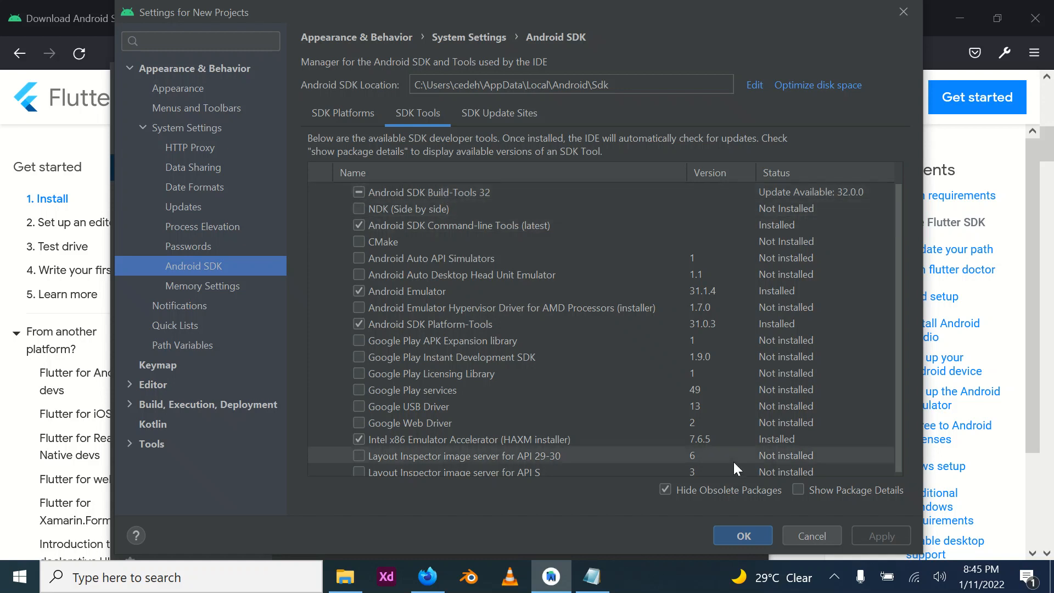
left_click(833, 576)
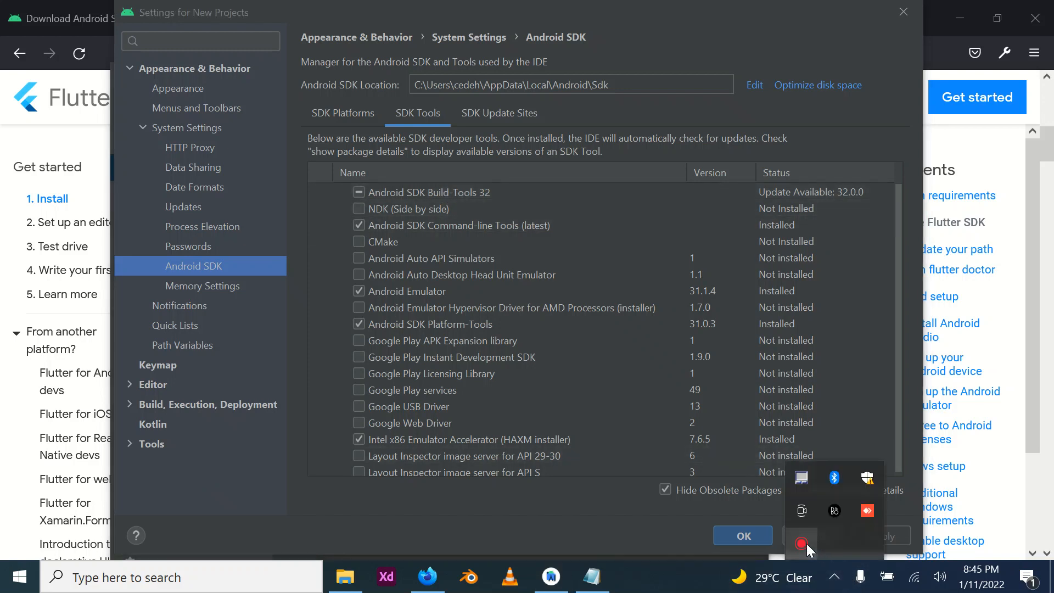
left_click(804, 543)
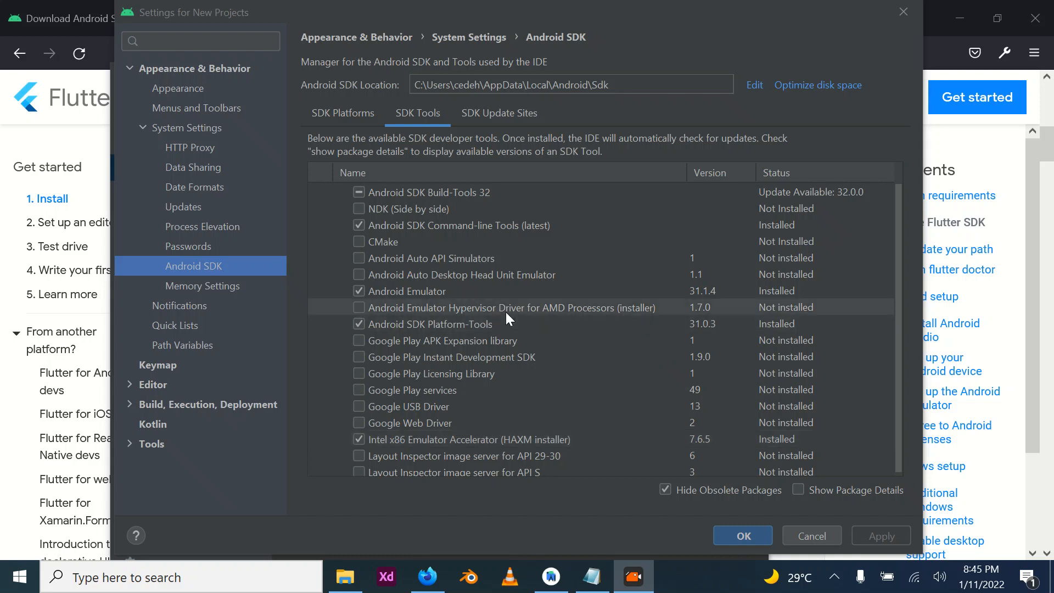
Examine the Android SDK Platforms and SDK Tools lists, resize the settings window to fit the screen, then close it.
scroll(580, 292, "down", 1)
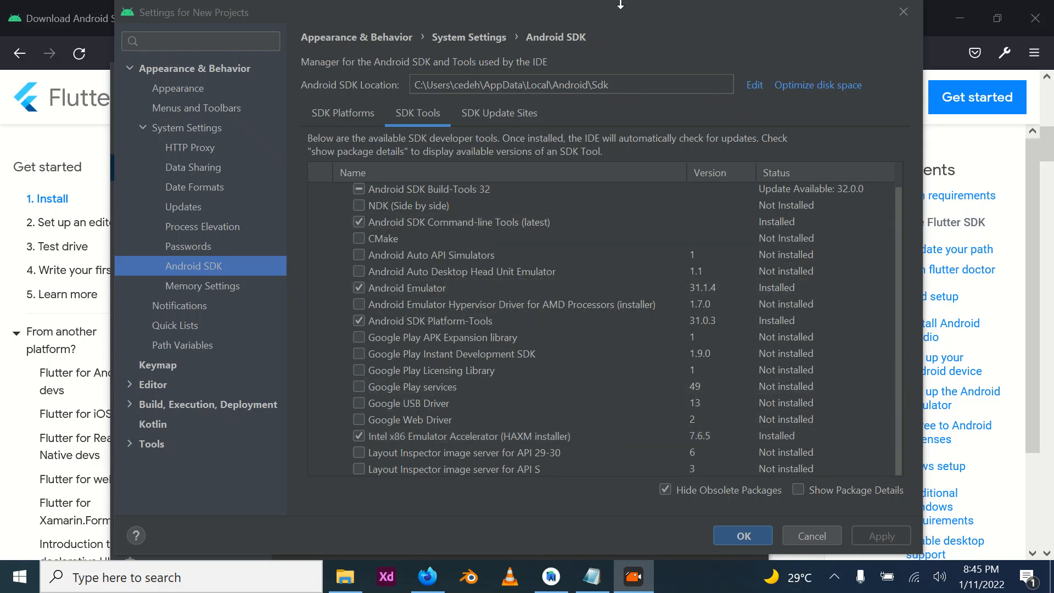
left_click(335, 115)
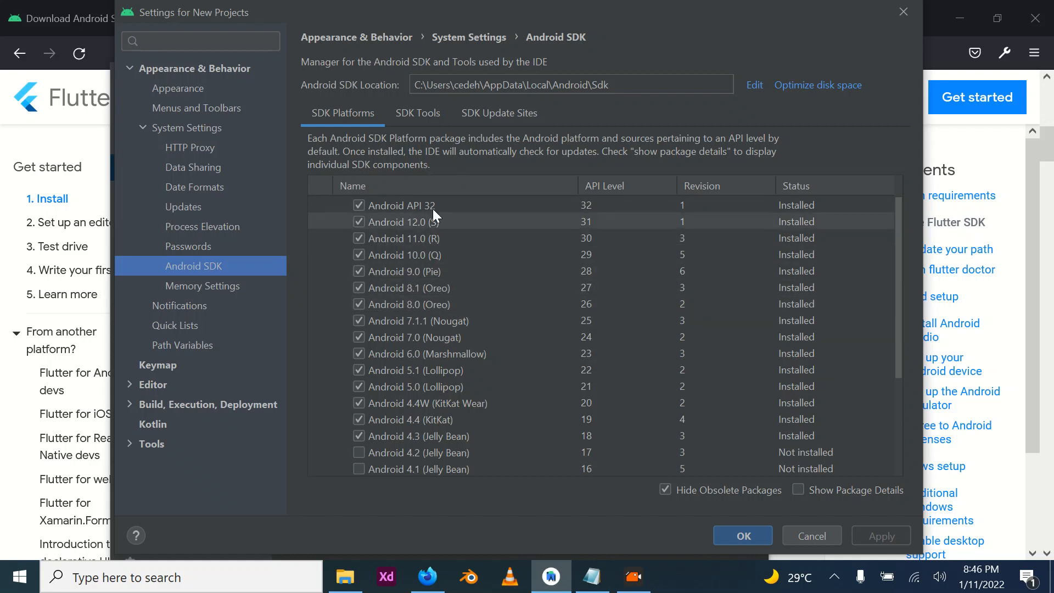
left_click(426, 114)
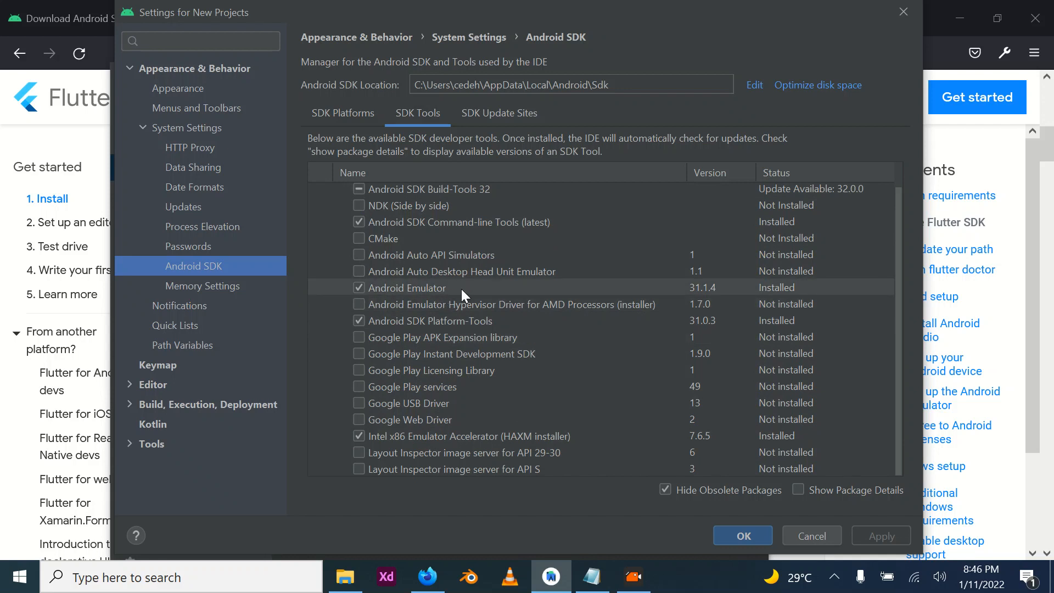
left_click_drag(584, 4, 578, 48)
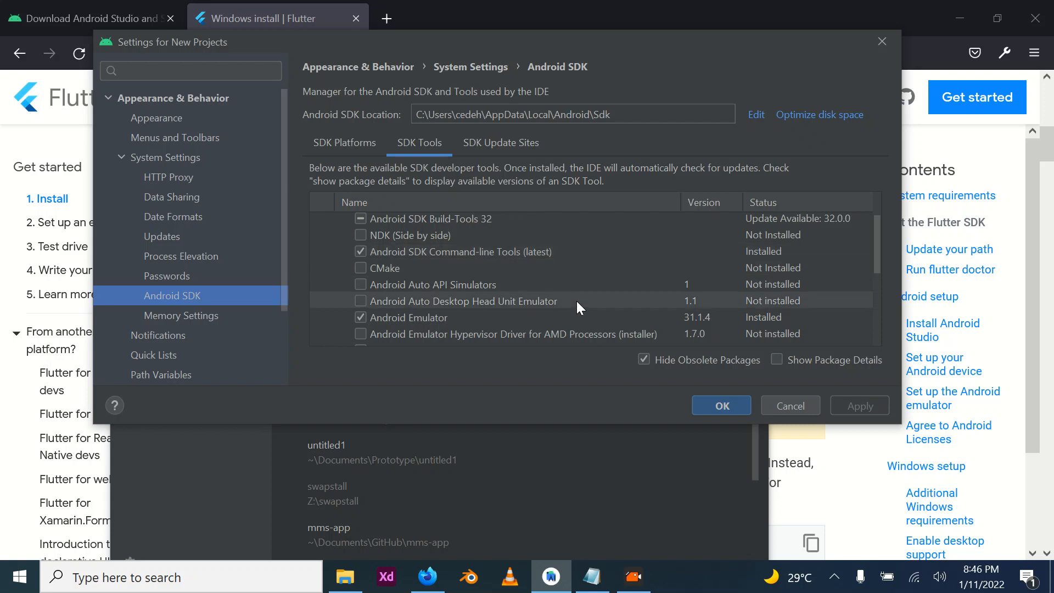
left_click_drag(515, 424, 518, 518)
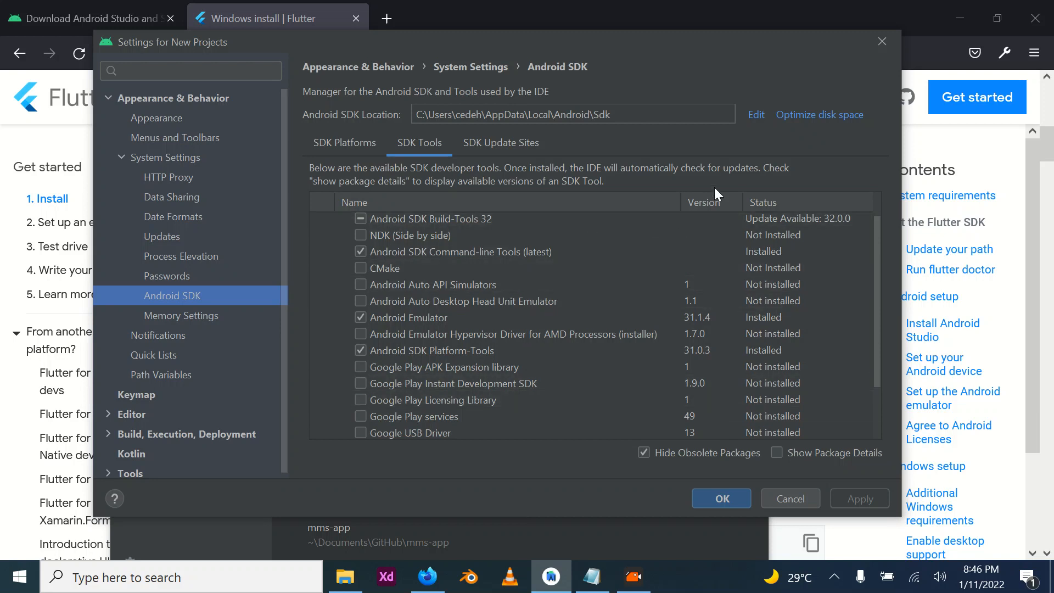
left_click(876, 39)
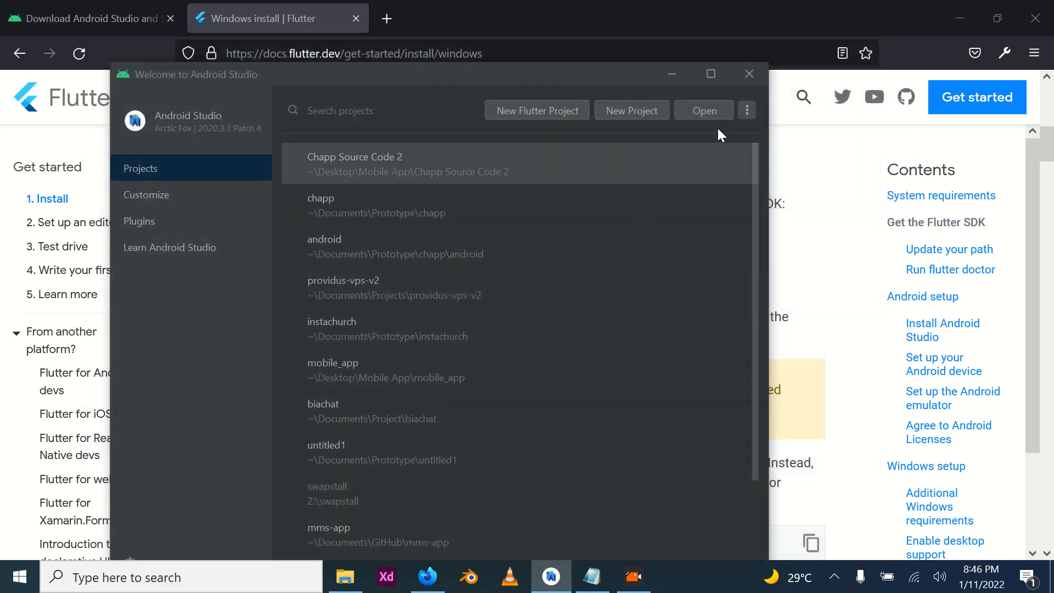
Show the welcome window's additional options, then switch to File Explorer and go up to Local Disk (C:).
left_click(747, 111)
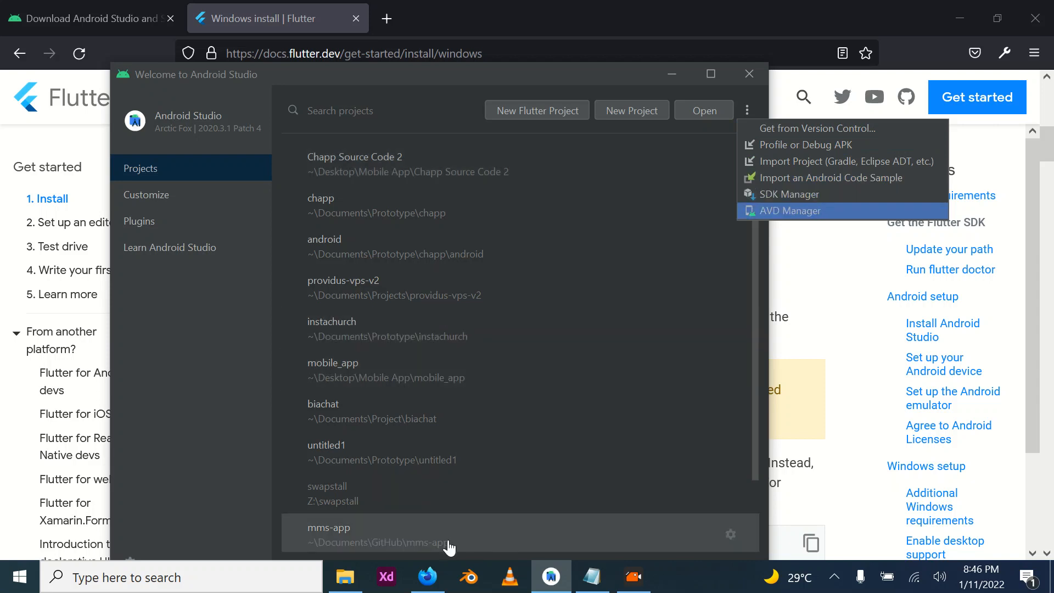
mouse_move(625, 575)
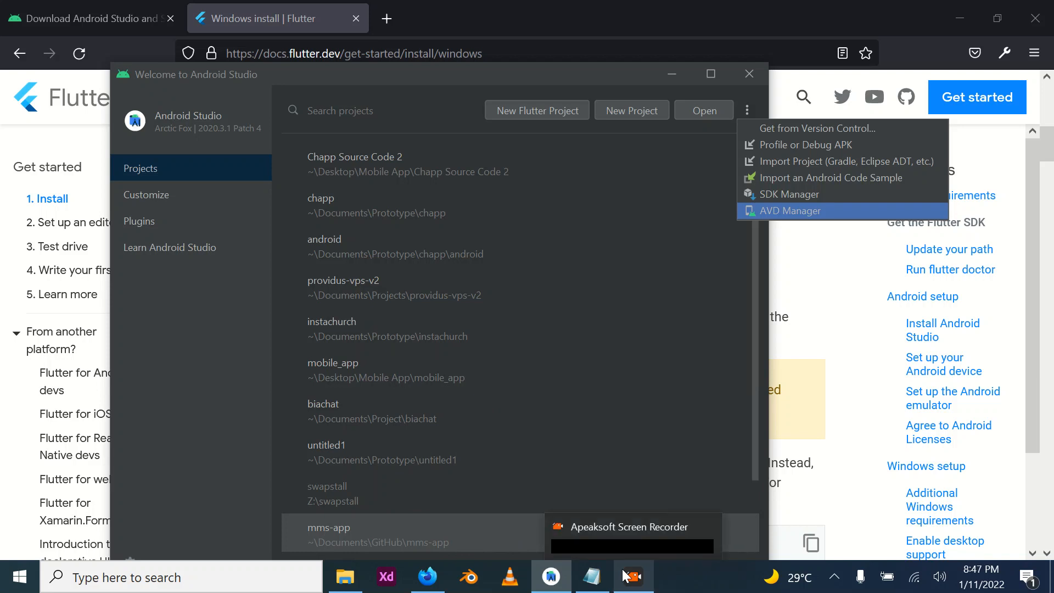
left_click(340, 577)
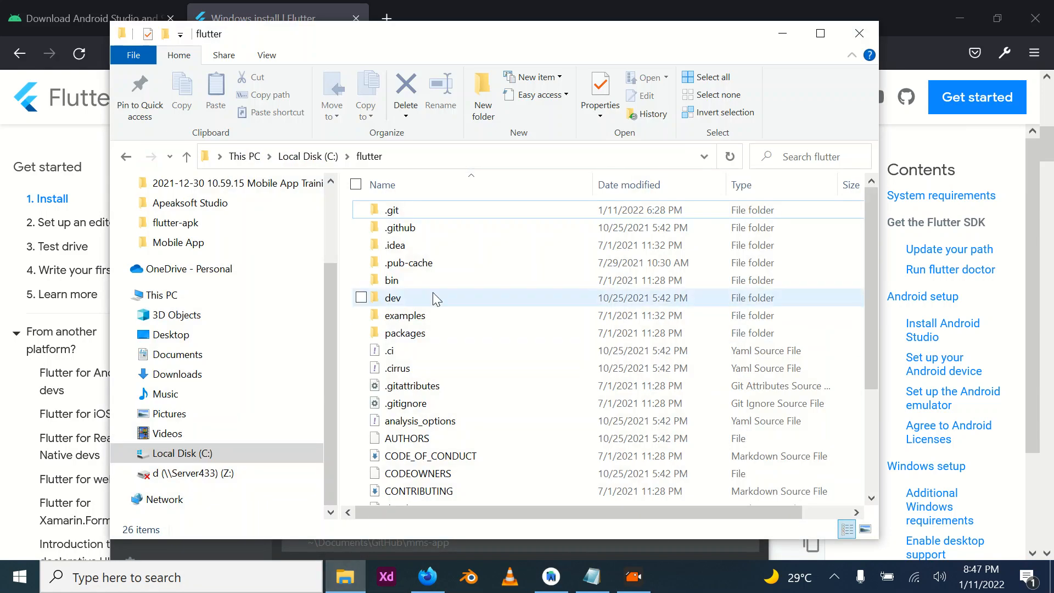
left_click(301, 157)
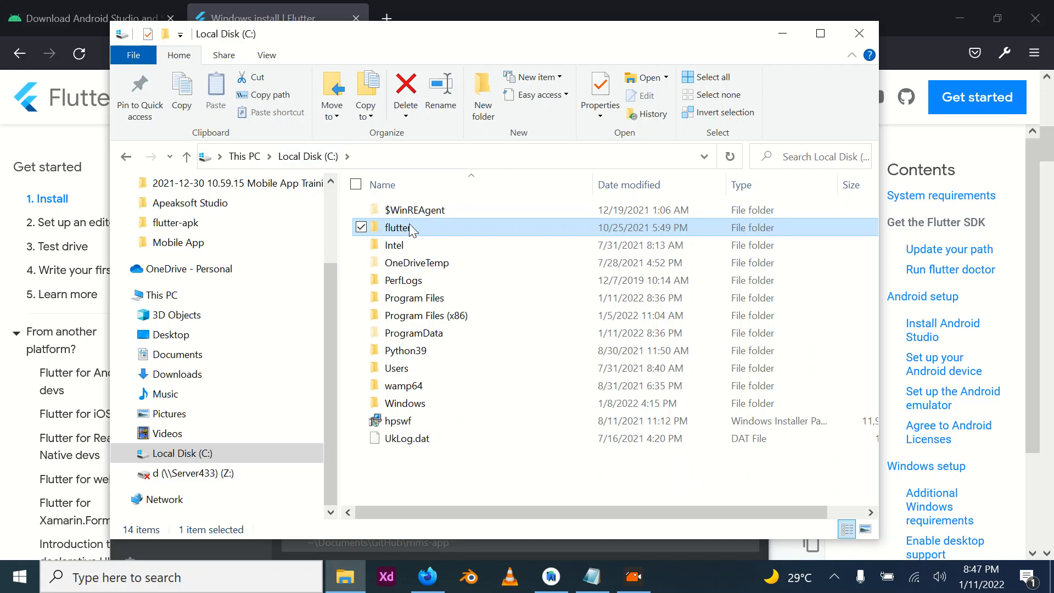
Find the system environment variables settings through Windows search and open the system Path variable for editing.
left_click(20, 577)
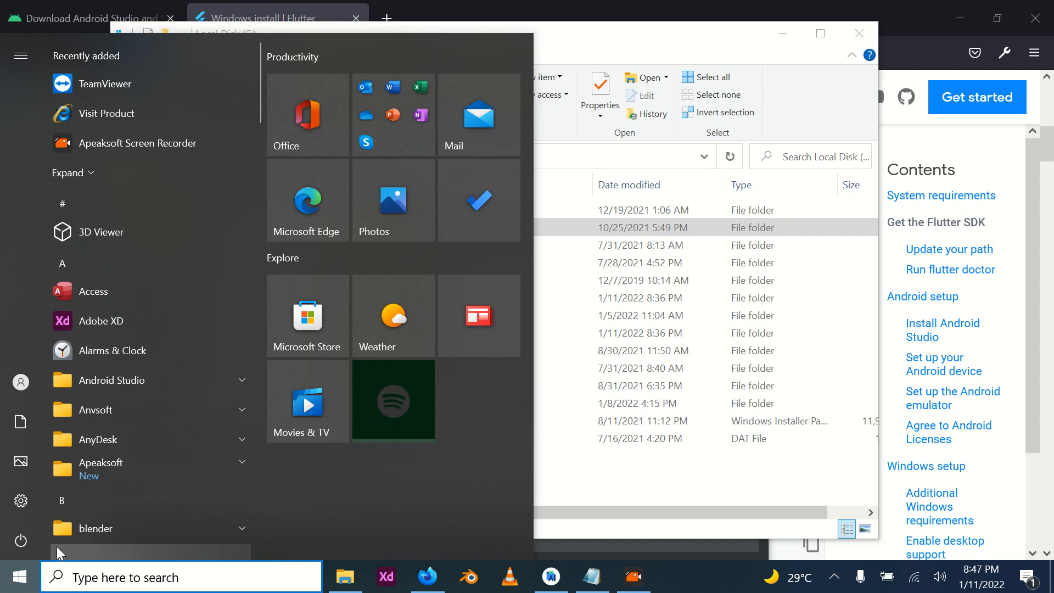
type("ENV")
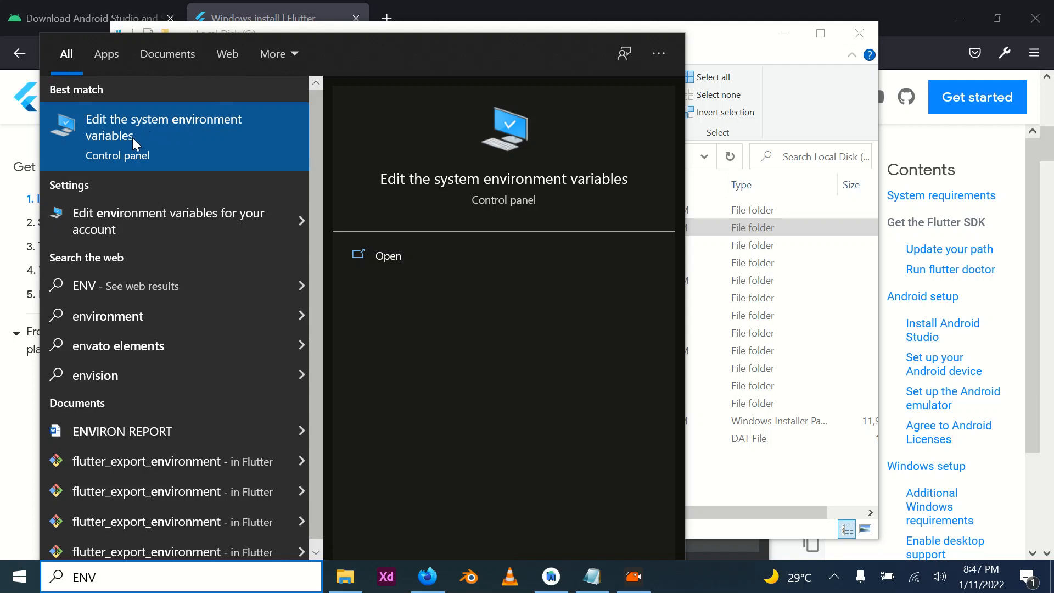
left_click(172, 134)
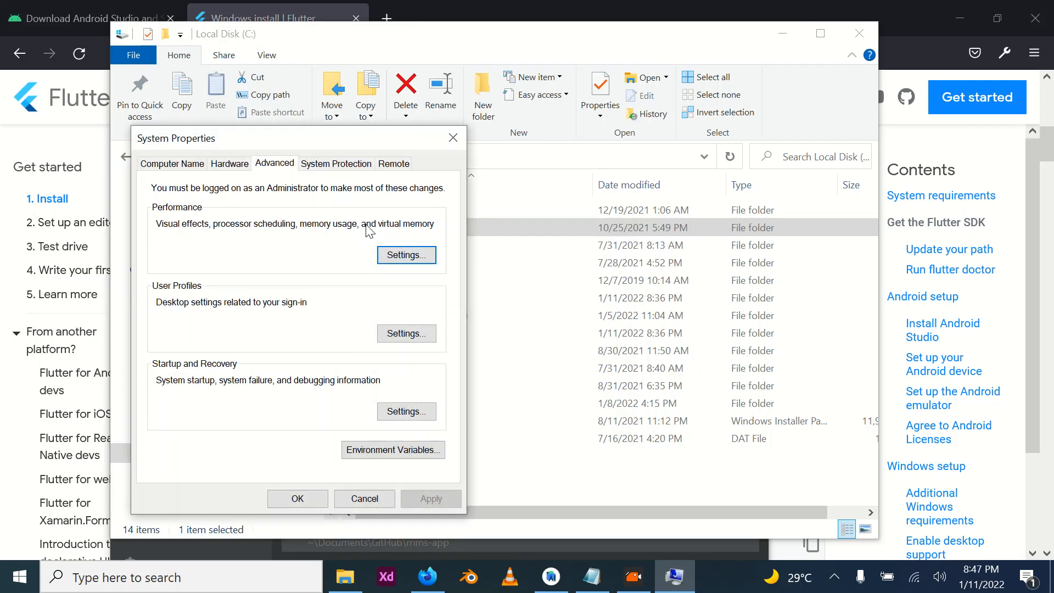
left_click(406, 449)
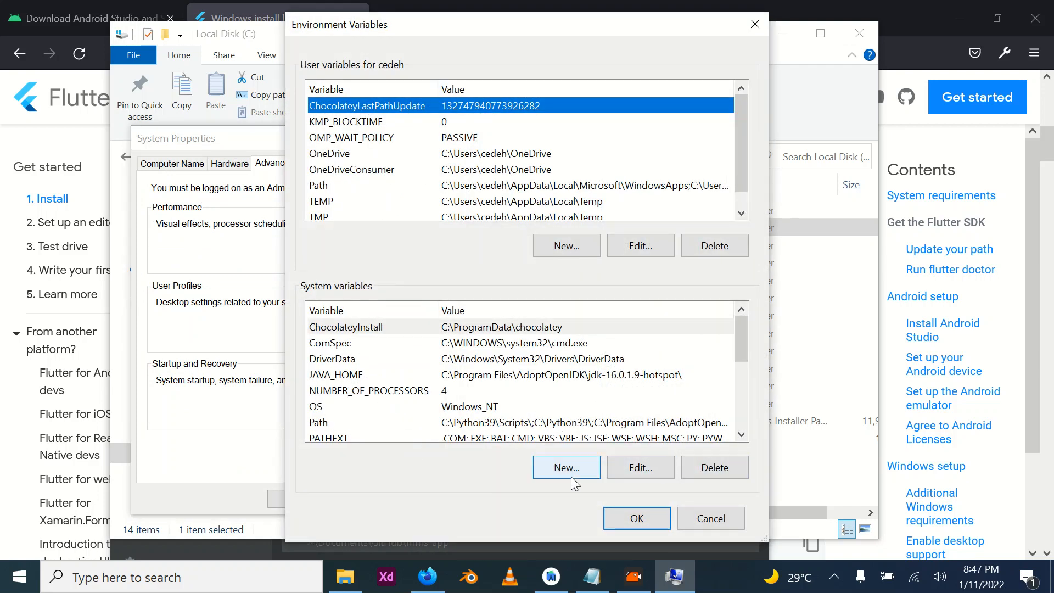
double_click(571, 424)
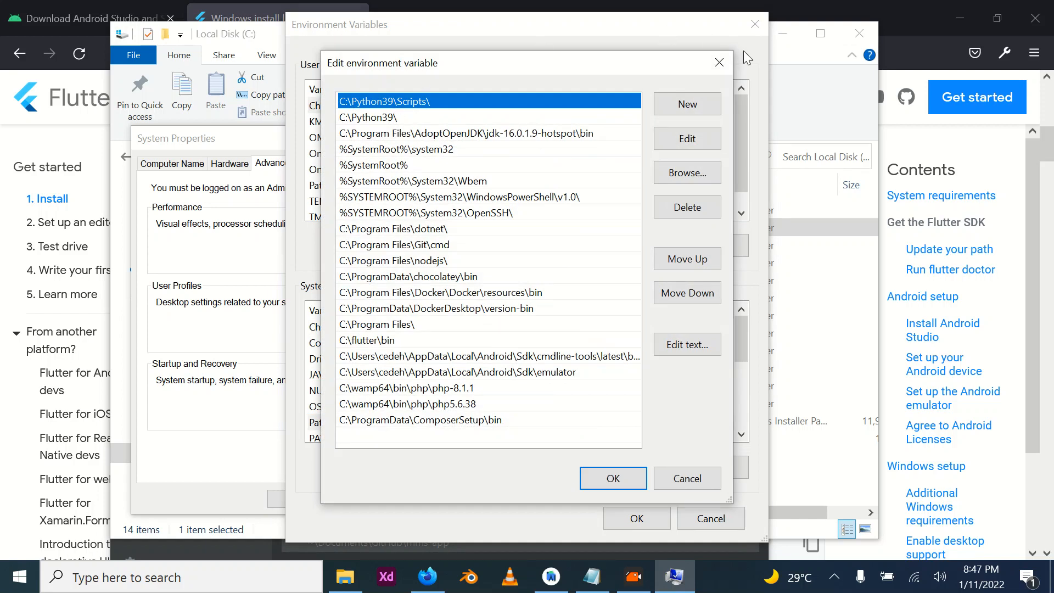
left_click(719, 62)
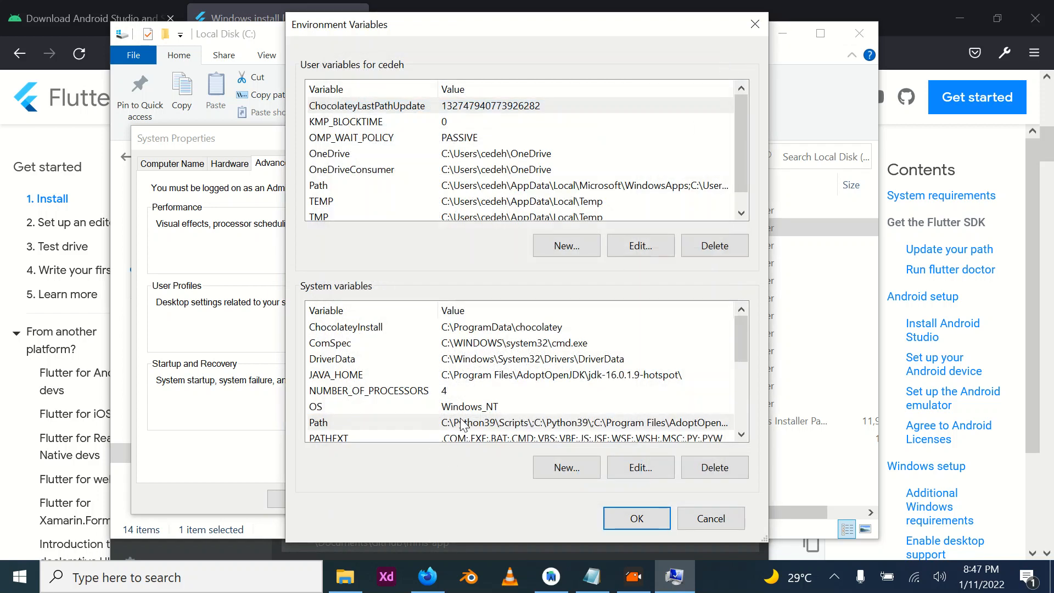
left_click(462, 424)
left_click(654, 463)
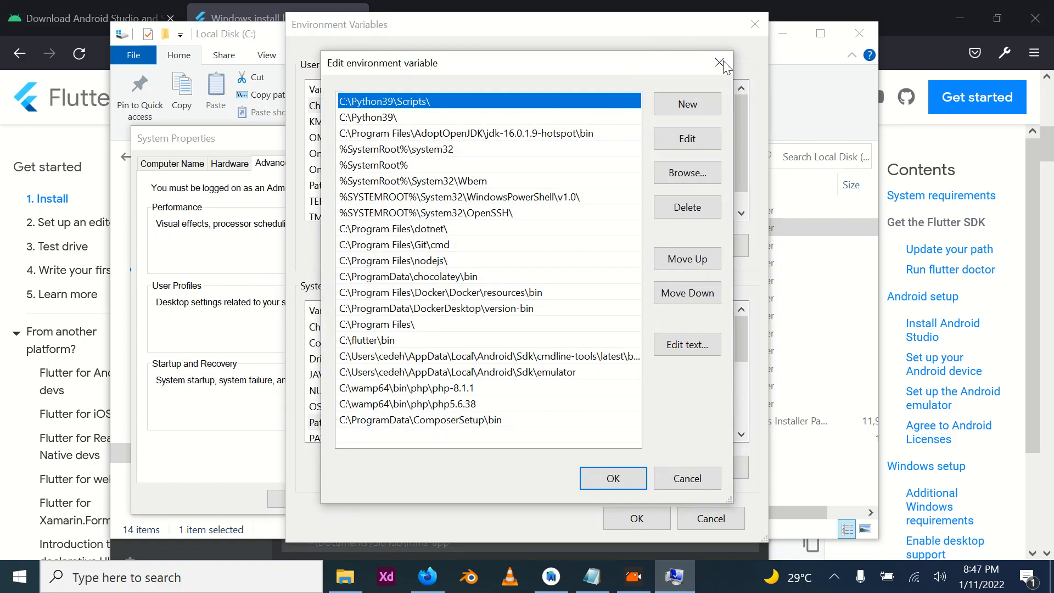
Return to File Explorer and copy the path of the flutter folder on Local Disk (C:).
left_click(768, 70)
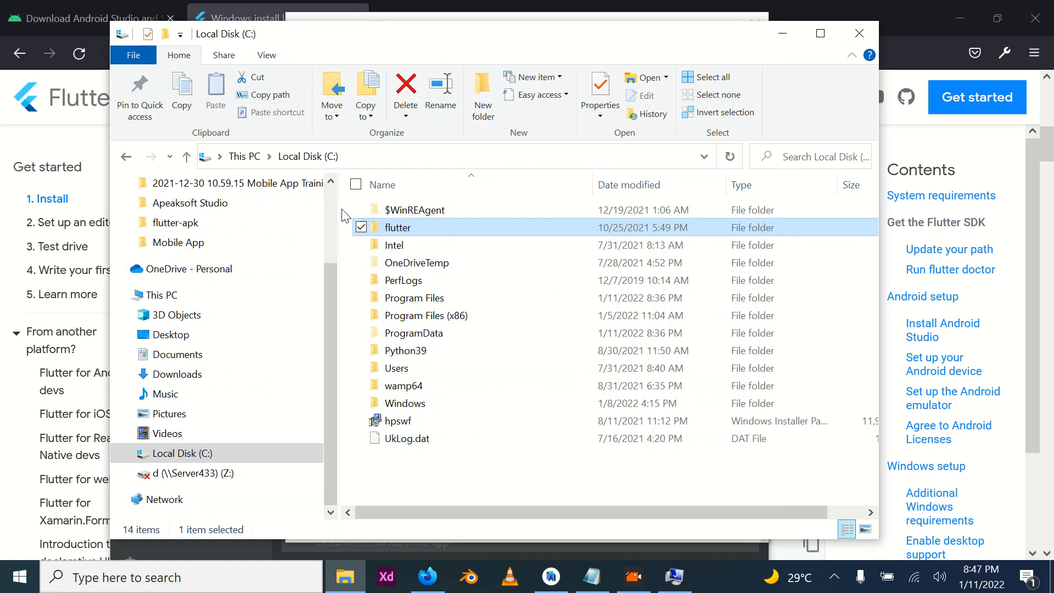
right_click(406, 234)
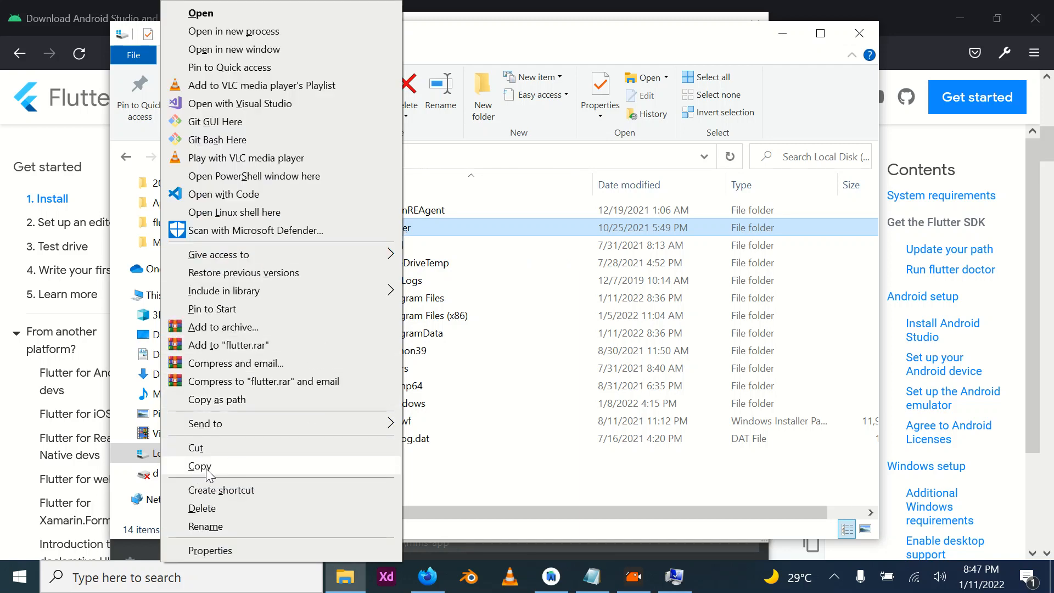
left_click(240, 400)
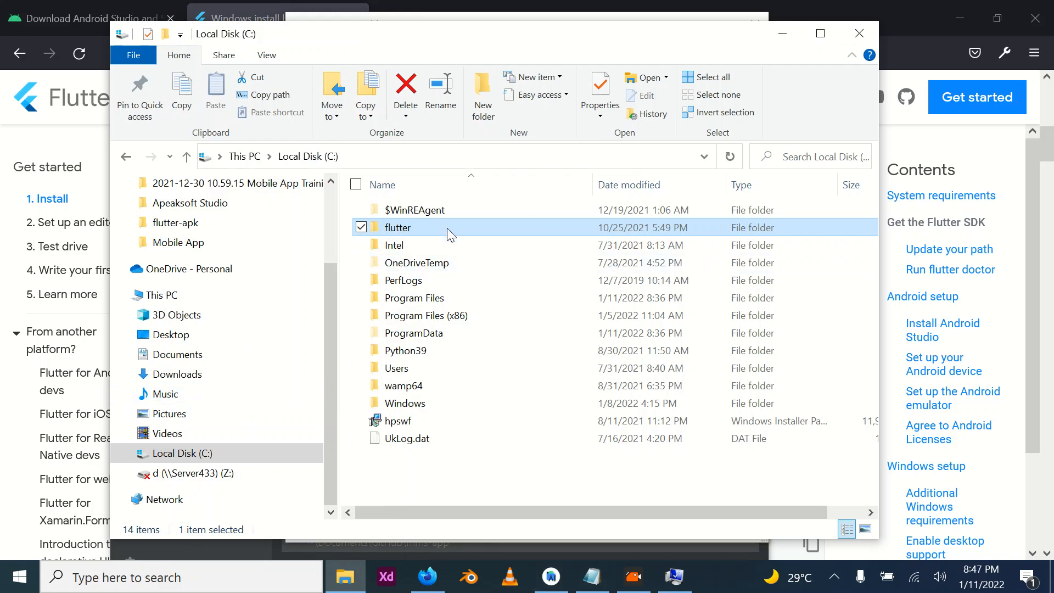
Switch to Notepad and start a new blank document, discarding the unsaved text.
left_click(592, 576)
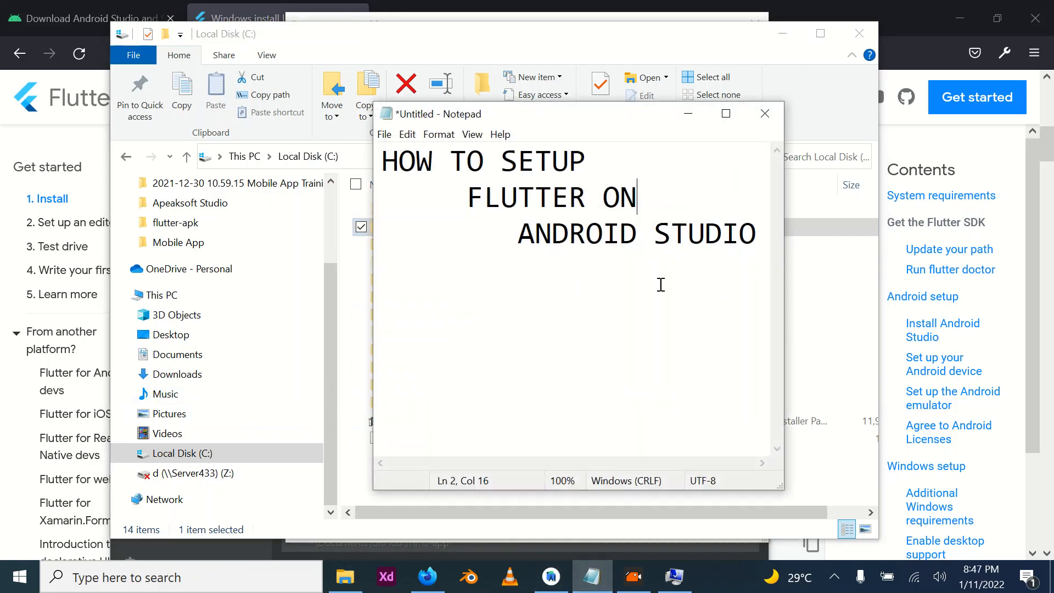
left_click(384, 135)
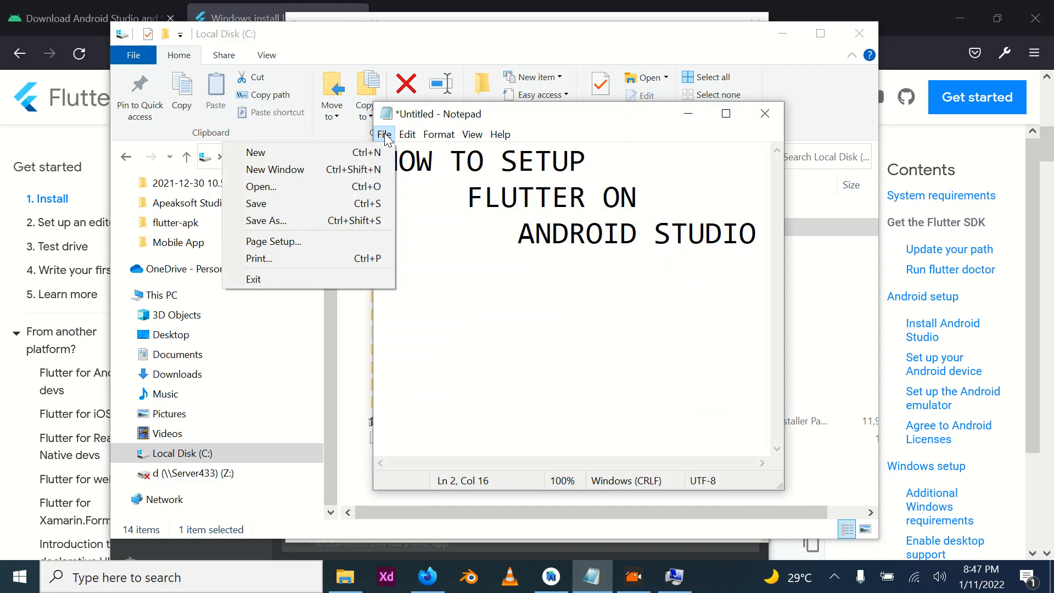
left_click(315, 148)
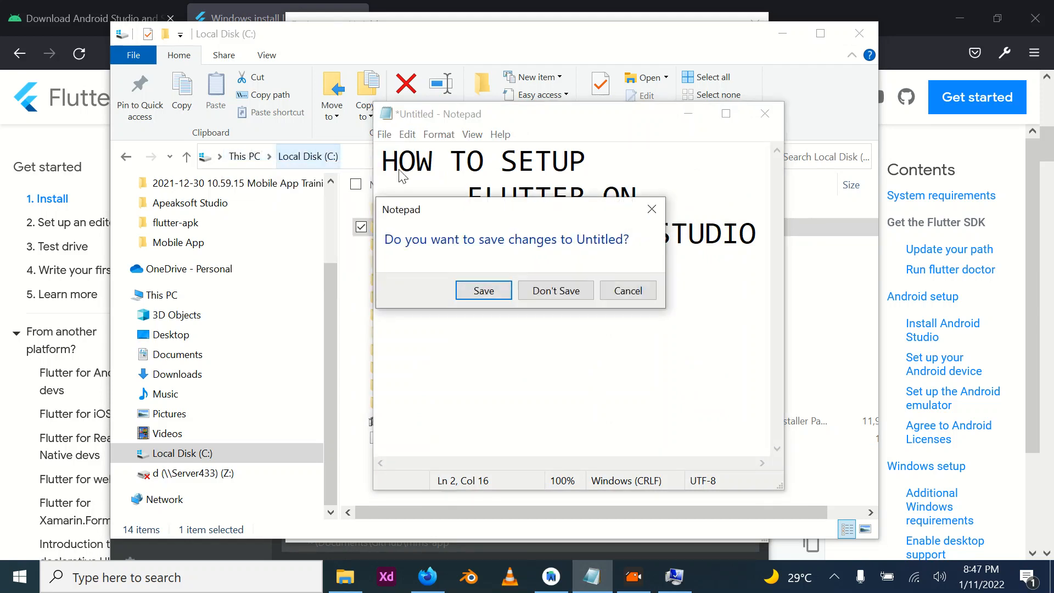
left_click(561, 298)
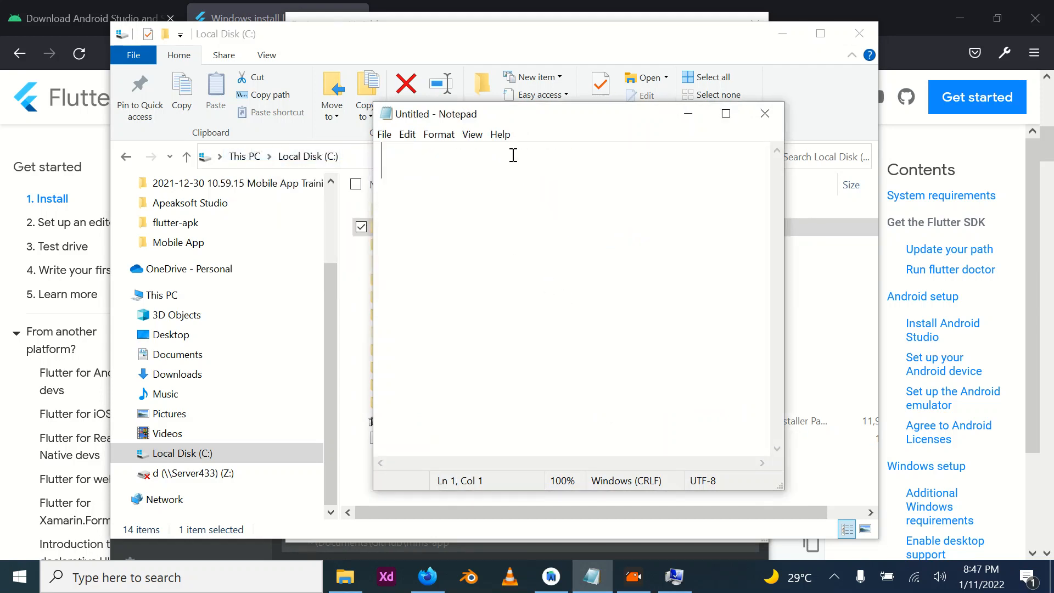
Set the Notepad font size to 16.
left_click(439, 134)
left_click(450, 169)
left_click(680, 204)
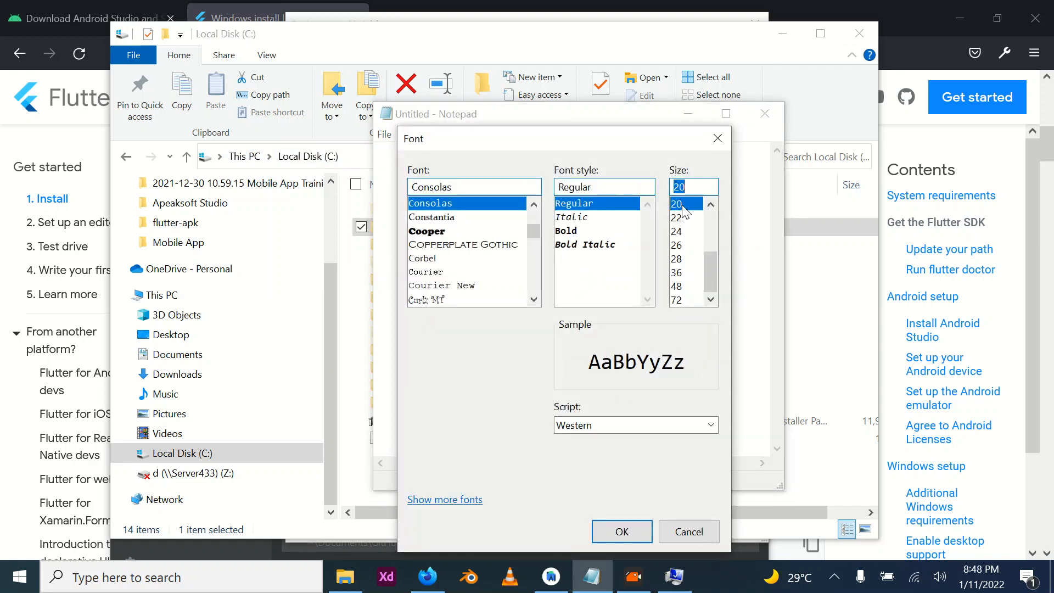
left_click_drag(713, 272, 716, 250)
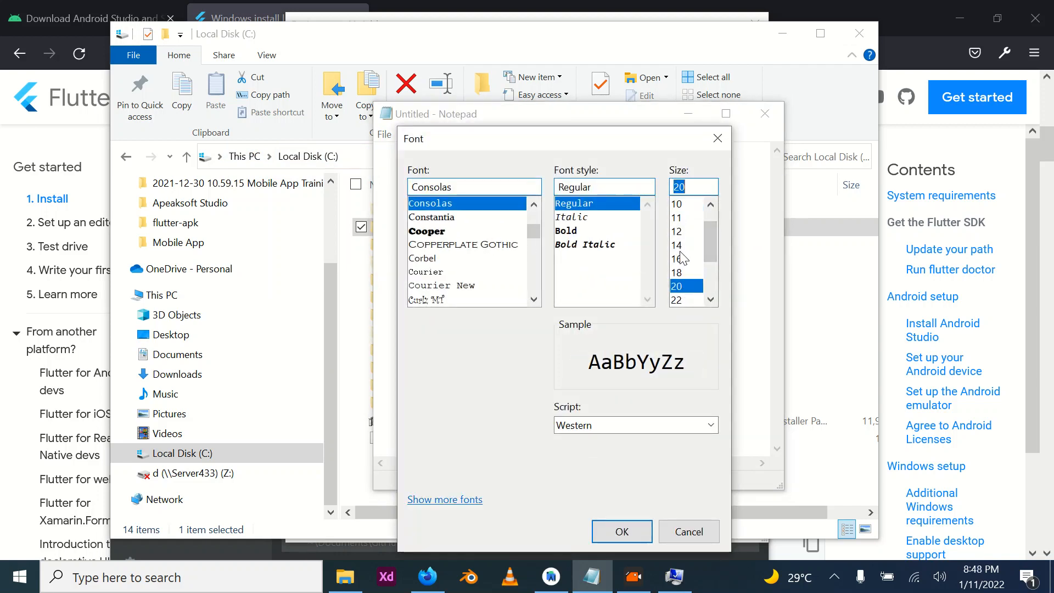
left_click(679, 258)
left_click(634, 524)
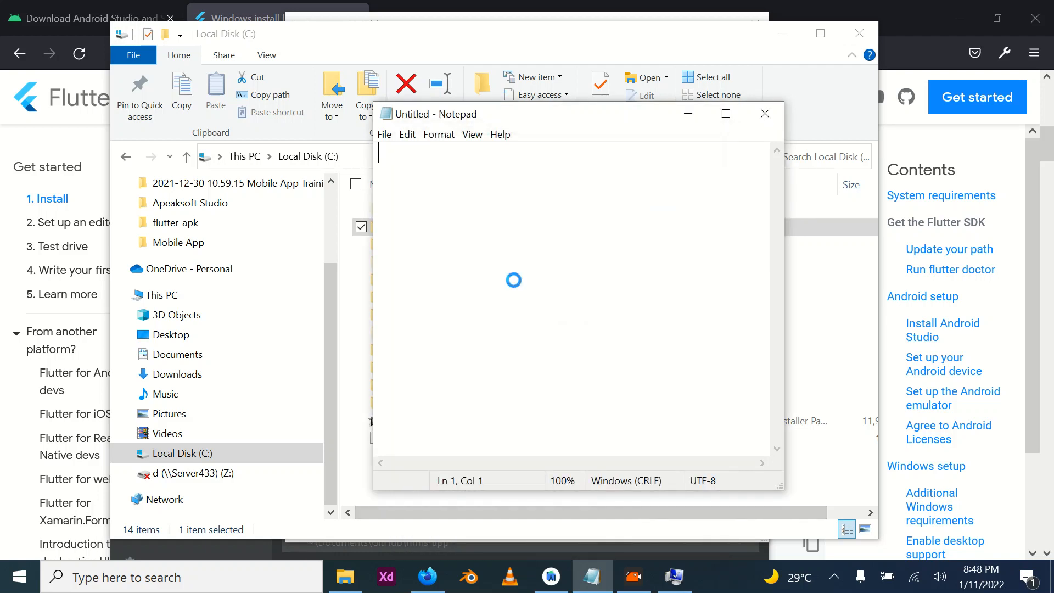
Paste the copied folder path, remove its surrounding quotation marks, and select the remaining C:\flutter.
key("ctrl+v")
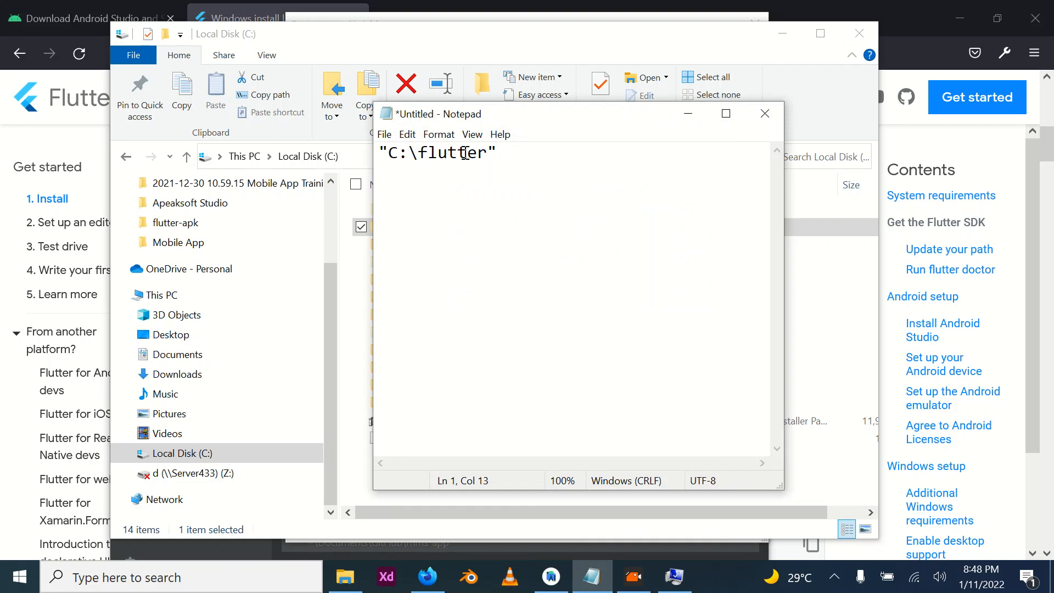
key("BackSpace")
left_click(388, 151)
key("BackSpace")
left_click_drag(491, 153, 332, 164)
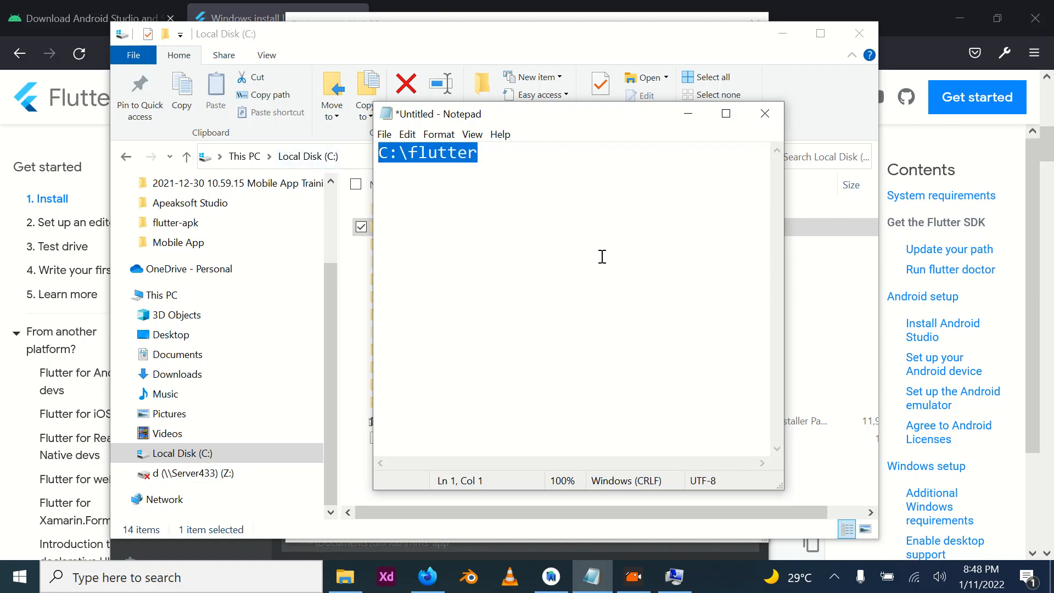
Switch back to the Path variable editor and add a new entry containing the C:\flutter path.
left_click(334, 337)
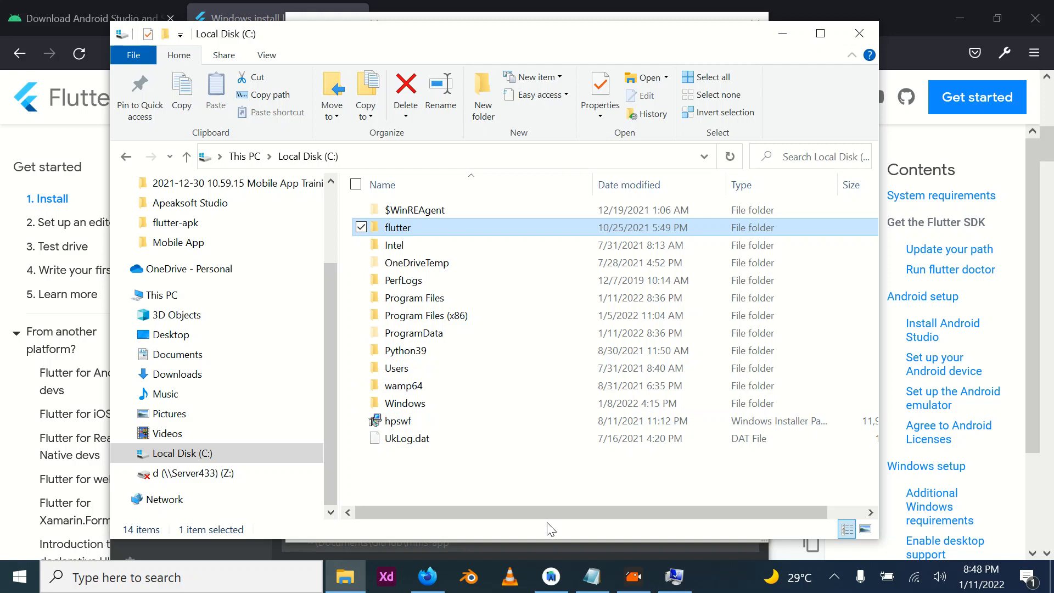
left_click(674, 576)
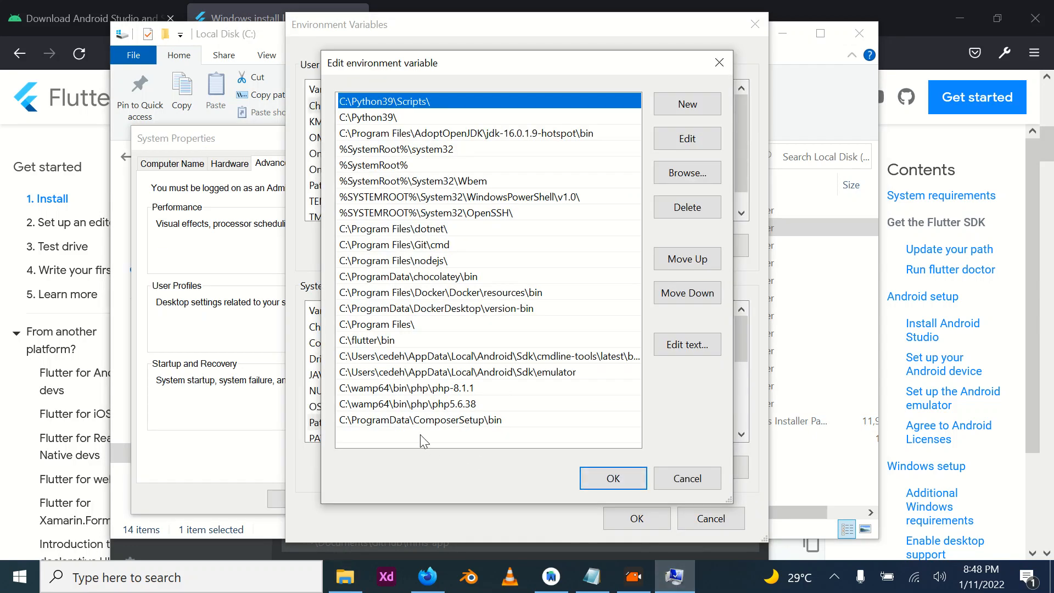
double_click(443, 432)
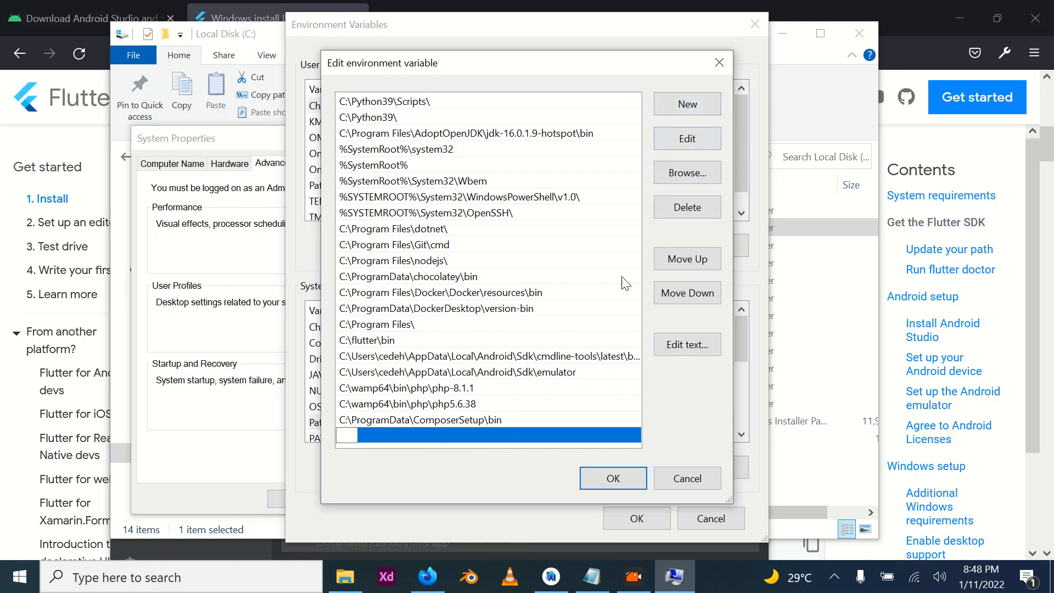
left_click(607, 391)
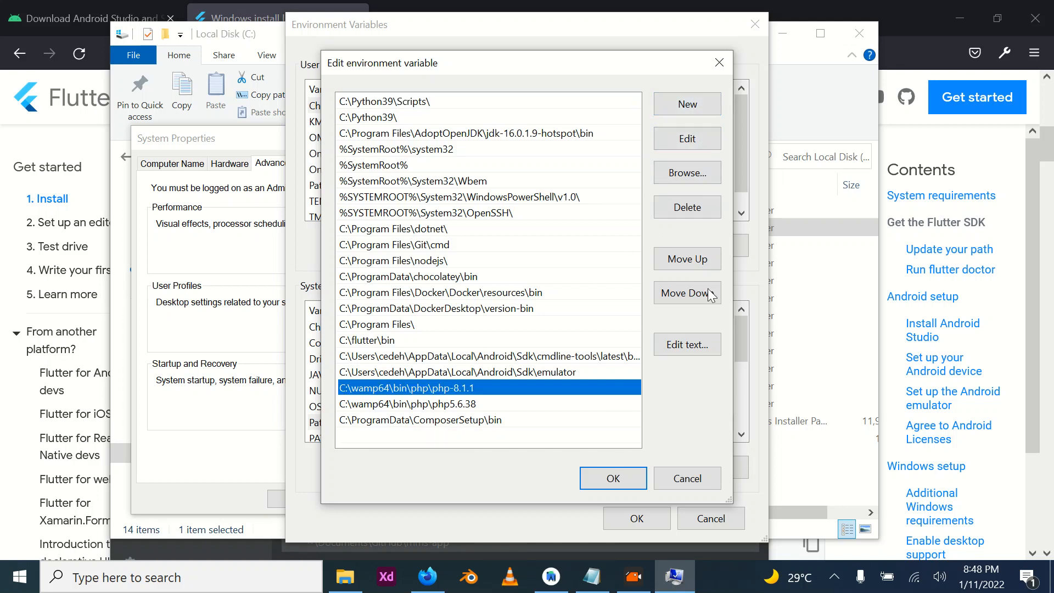
left_click(699, 109)
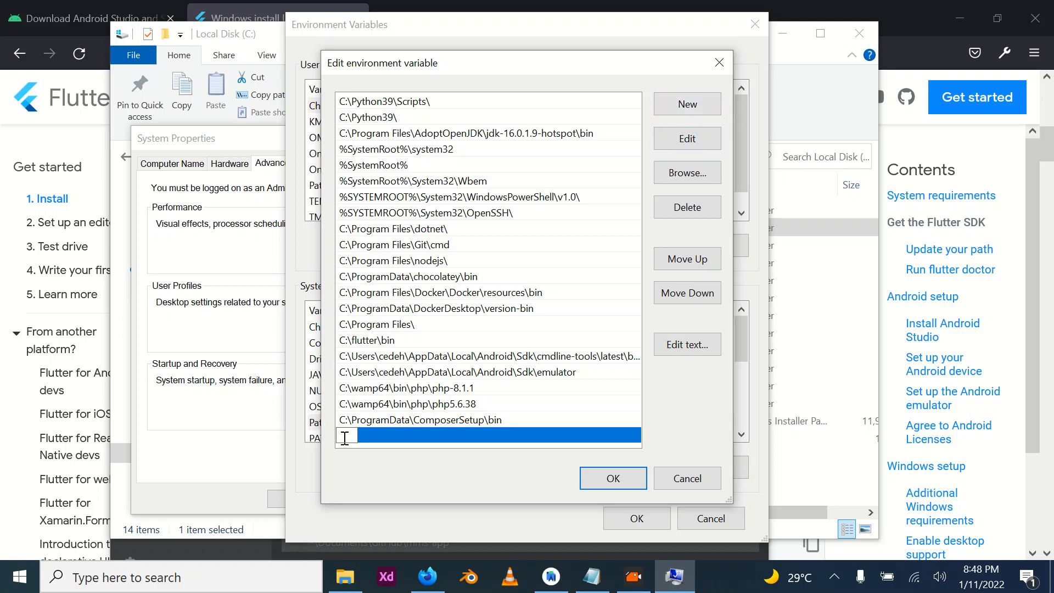
key("ctrl+v")
Switch to File Explorer, open the flutter folder on drive C, and copy the path of its bin folder.
left_click(341, 583)
double_click(439, 229)
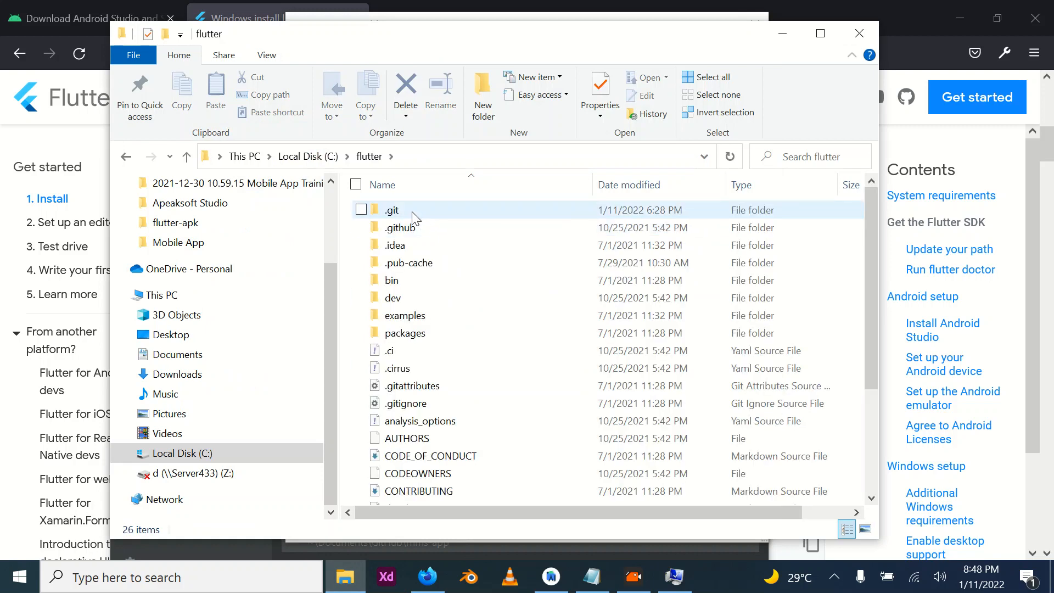
left_click(425, 277)
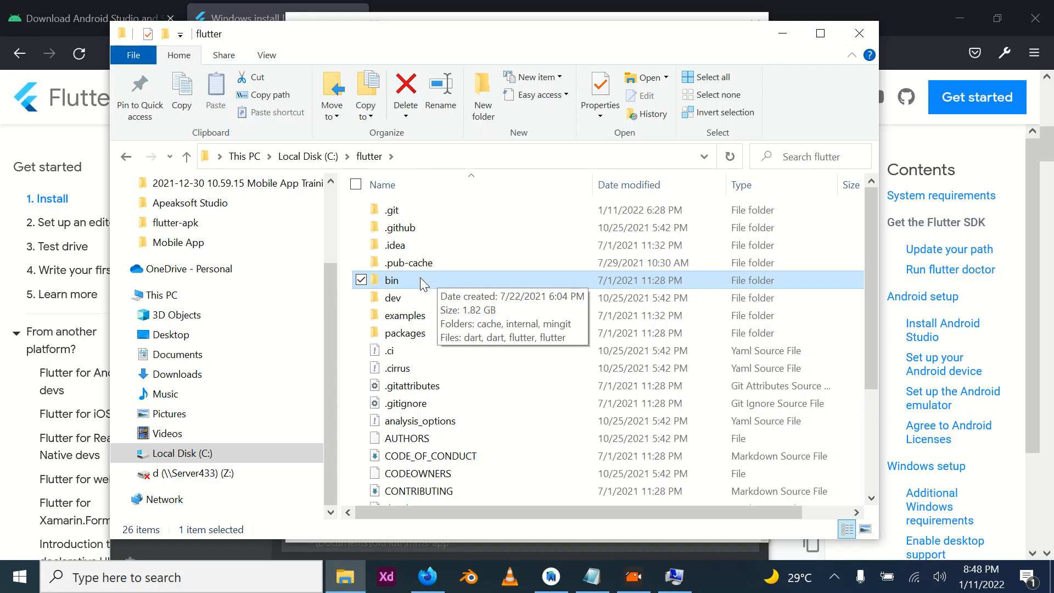
right_click(420, 278)
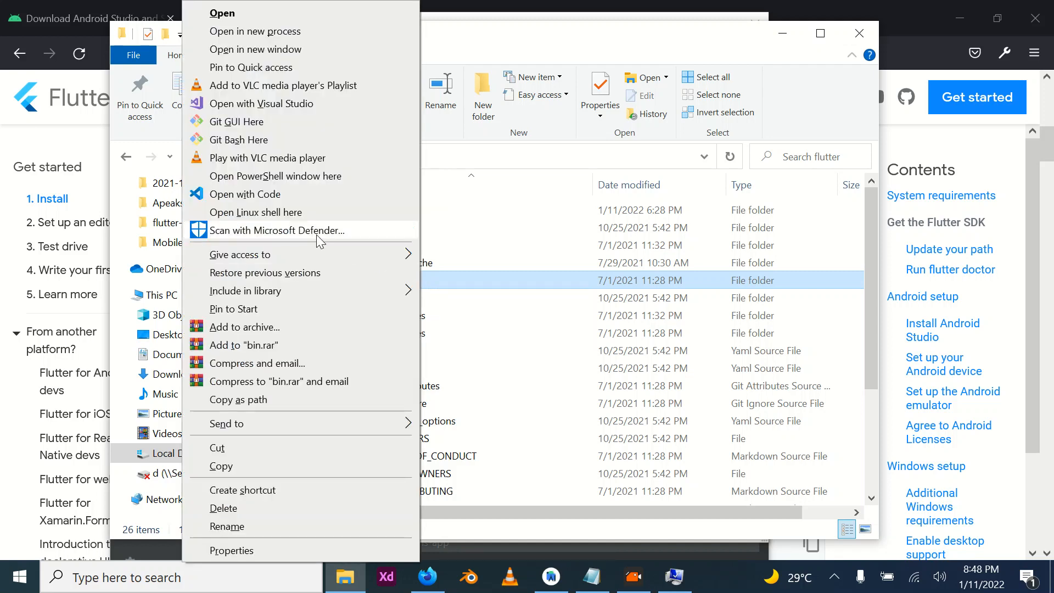
left_click(242, 399)
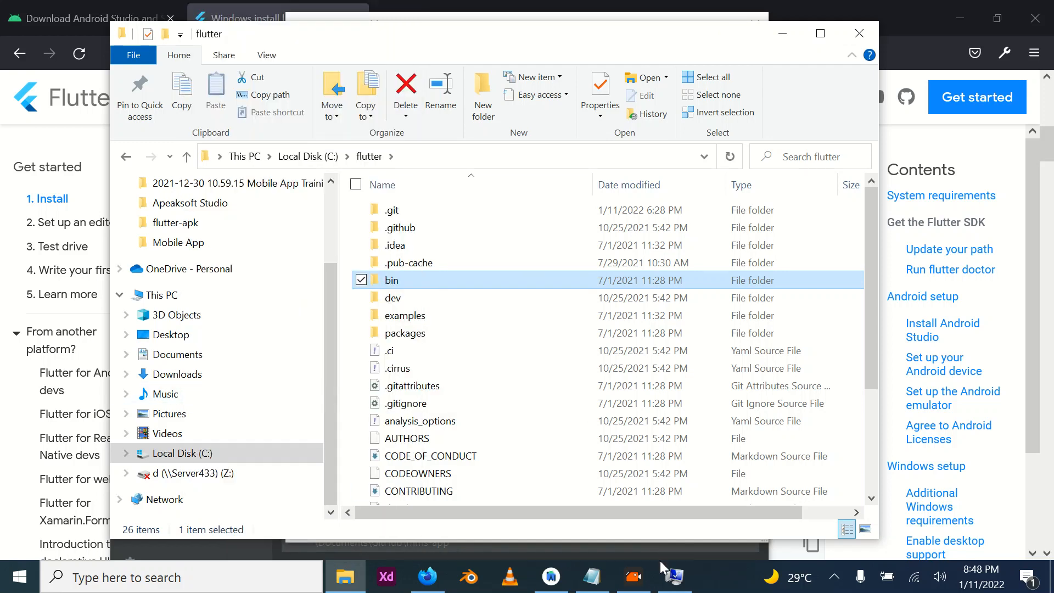
In Notepad, replace the text with the copied bin path, remove its quotation marks, and select C:\flutter\bin.
left_click(581, 583)
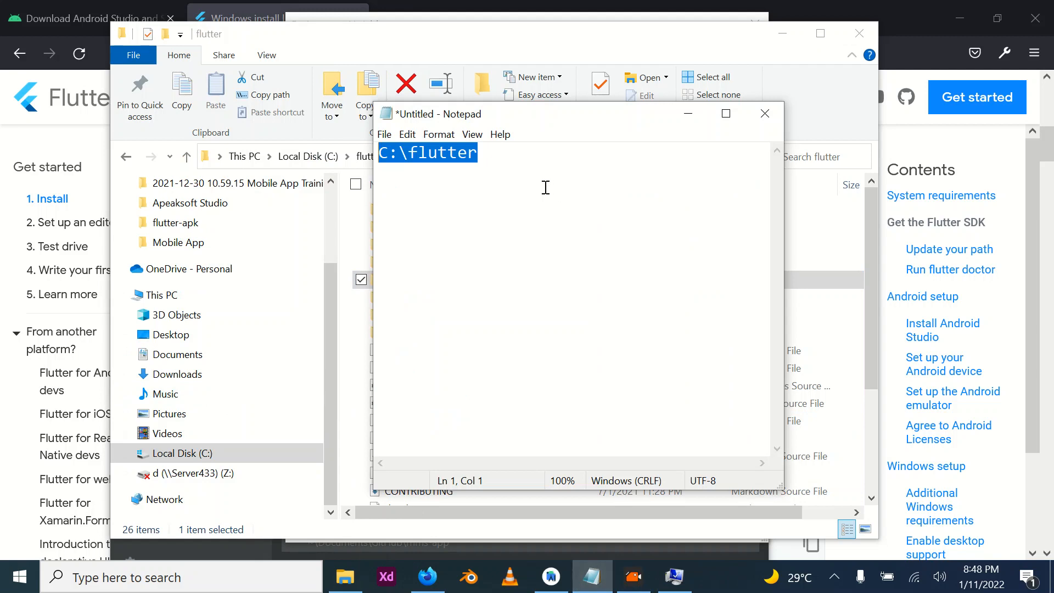
key("ctrl+v")
key("BackSpace")
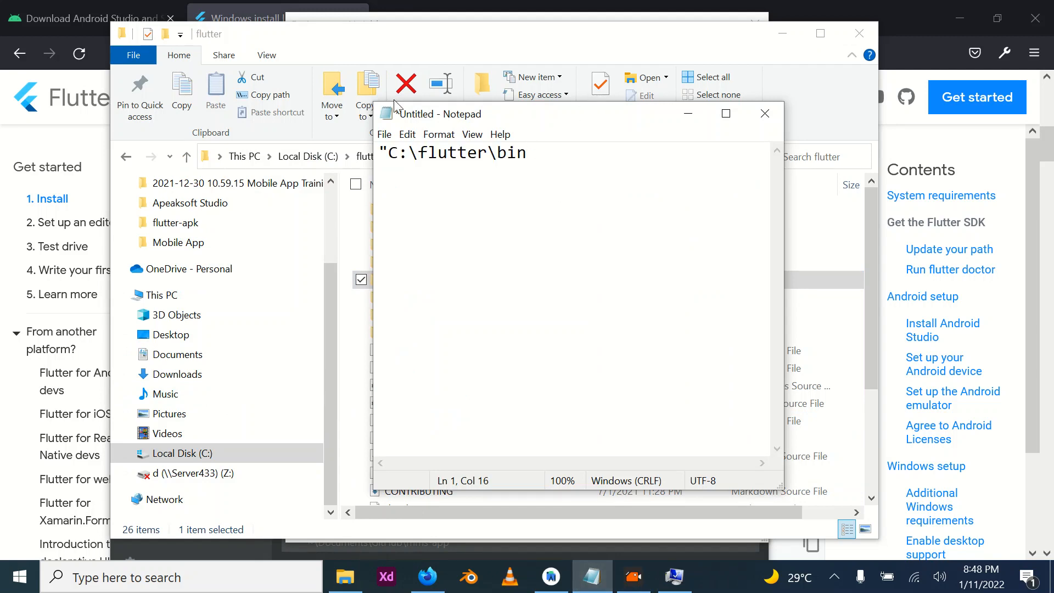
left_click(389, 151)
key("BackSpace")
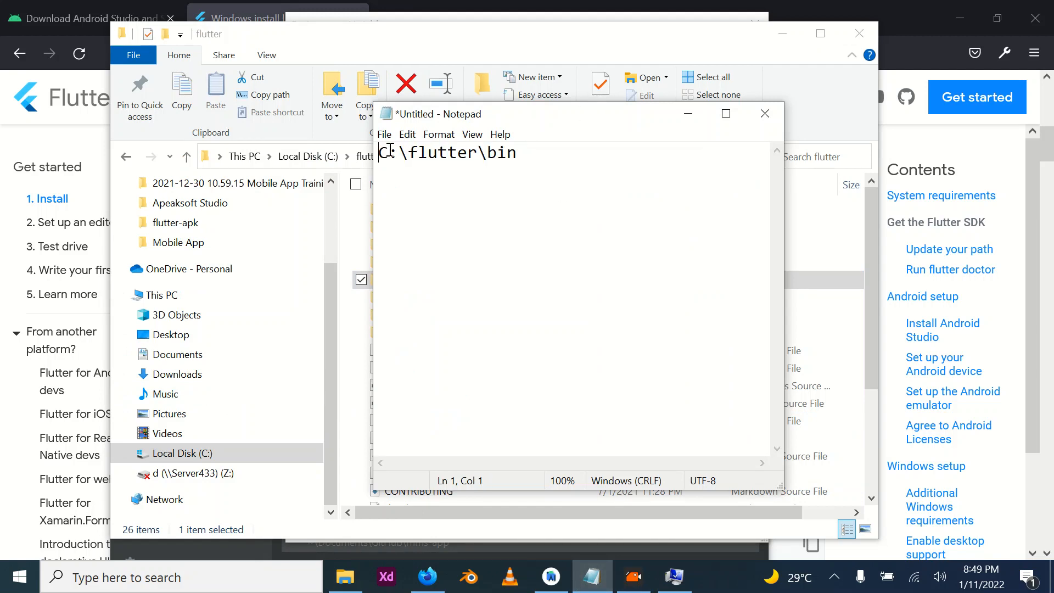
left_click(529, 153)
left_click_drag(528, 153, 329, 166)
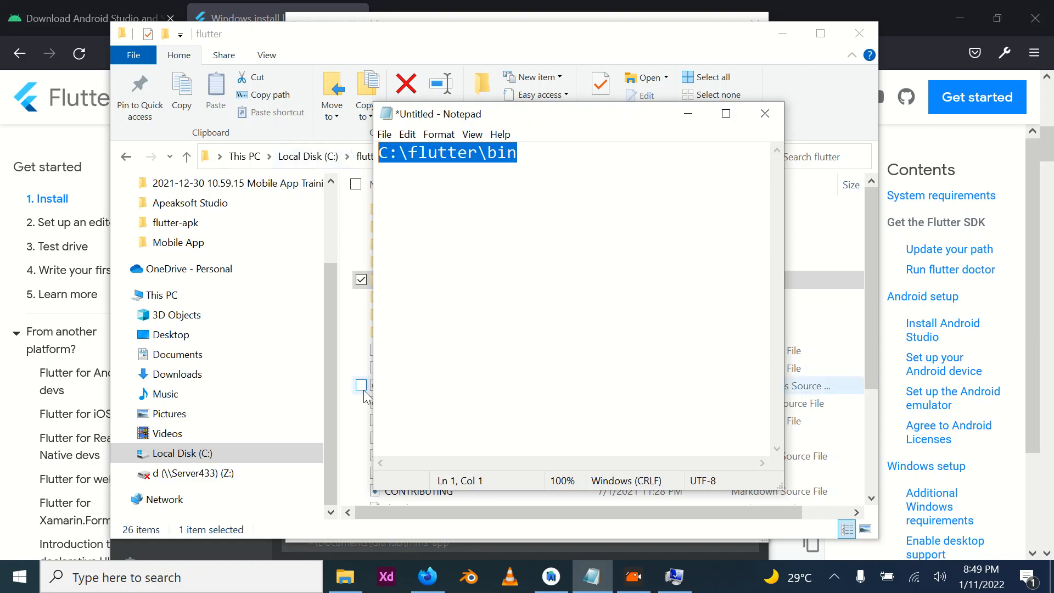
Switch back to the Path variable editor and change the new C:\flutter entry to C:\flutter\bin.
left_click(673, 576)
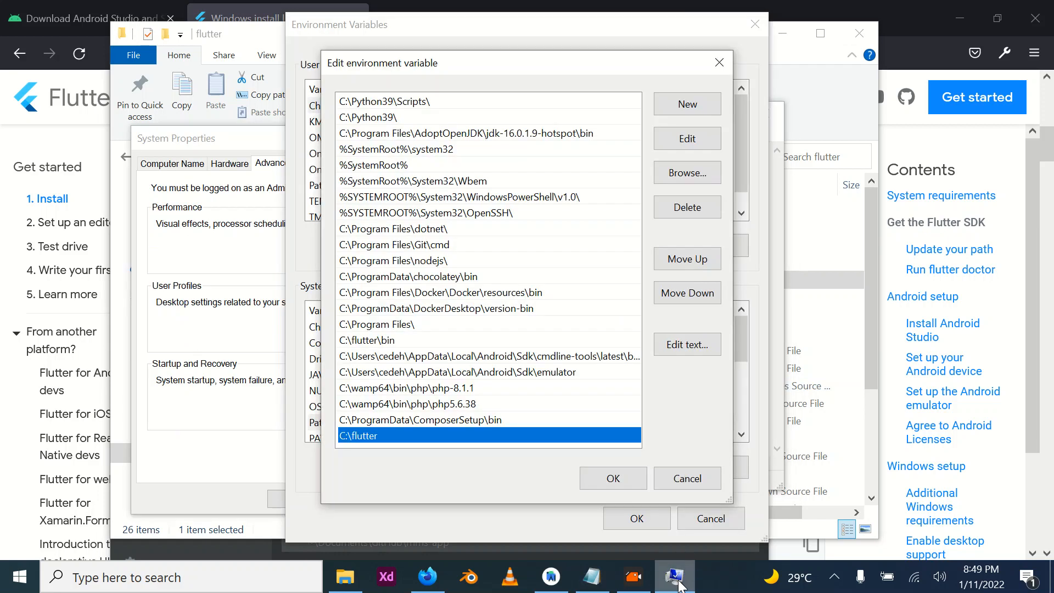
double_click(396, 434)
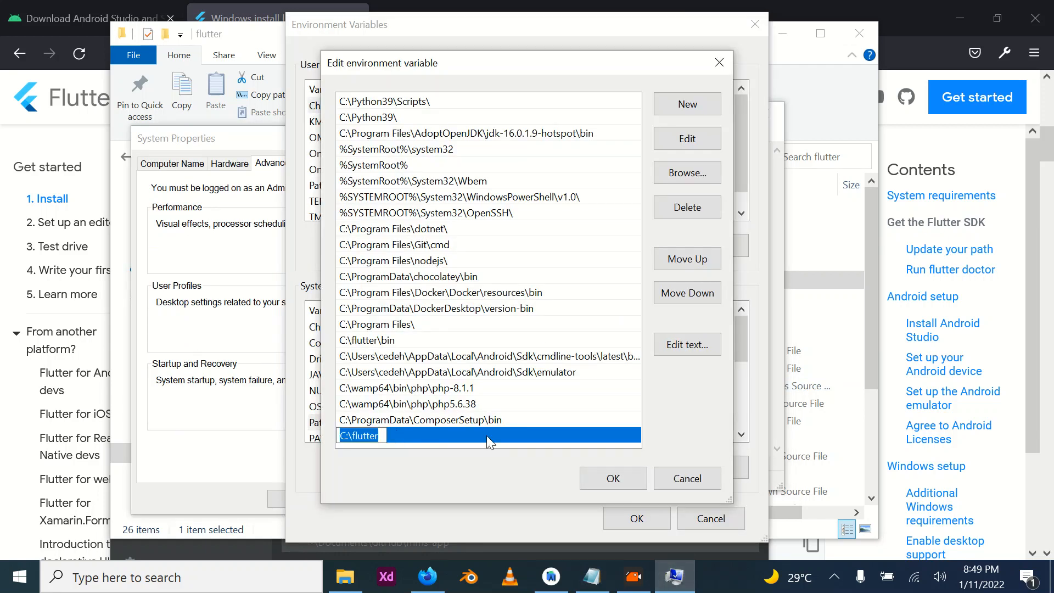
key("End")
type("\bin")
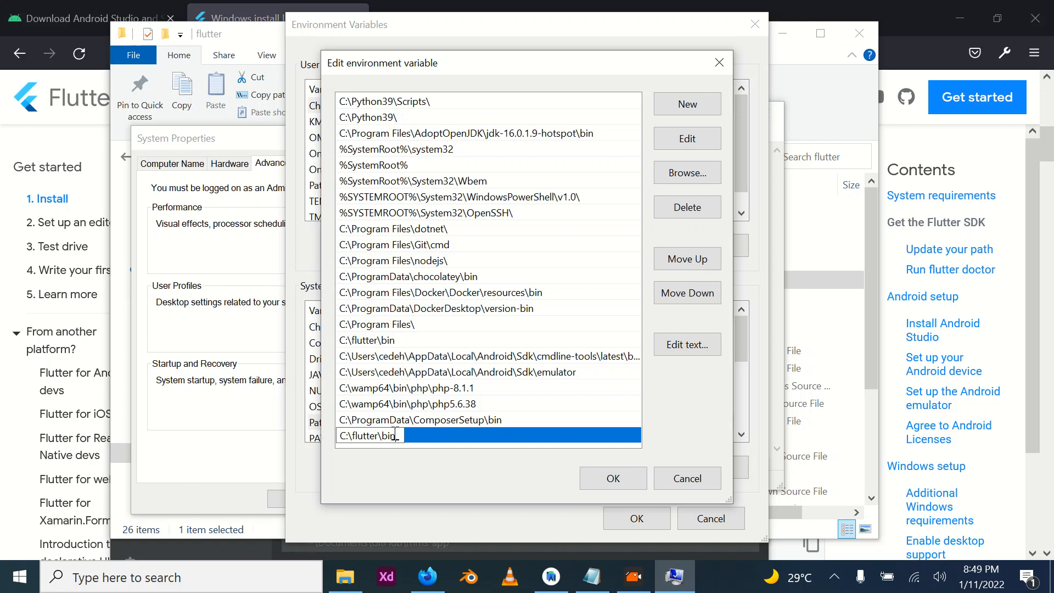
Clear the new Path entry, cancel the Path edits, and close the Environment Variables dialog.
left_click_drag(400, 434, 307, 447)
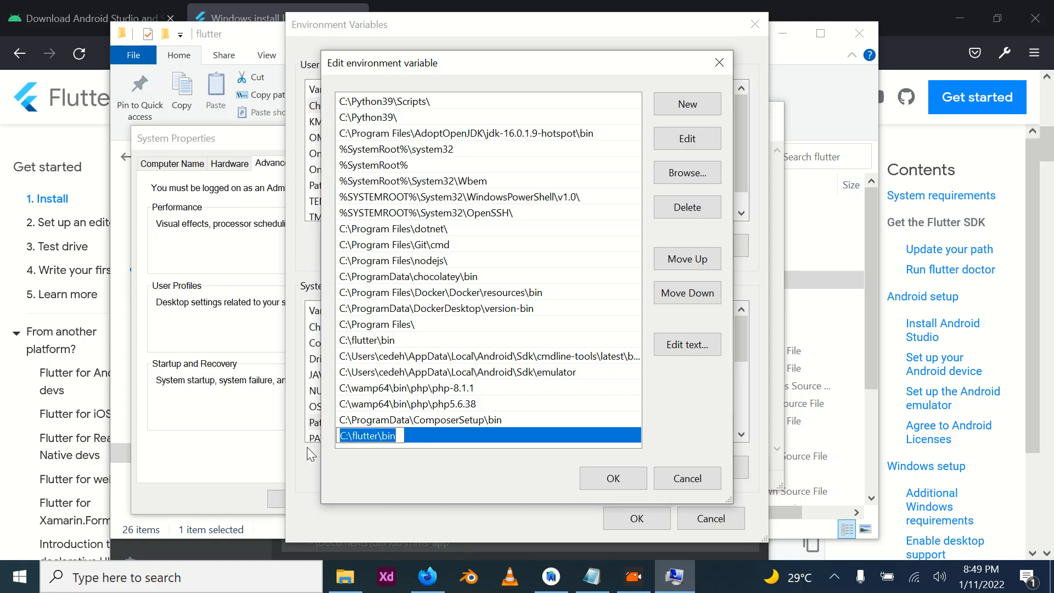
key("BackSpace")
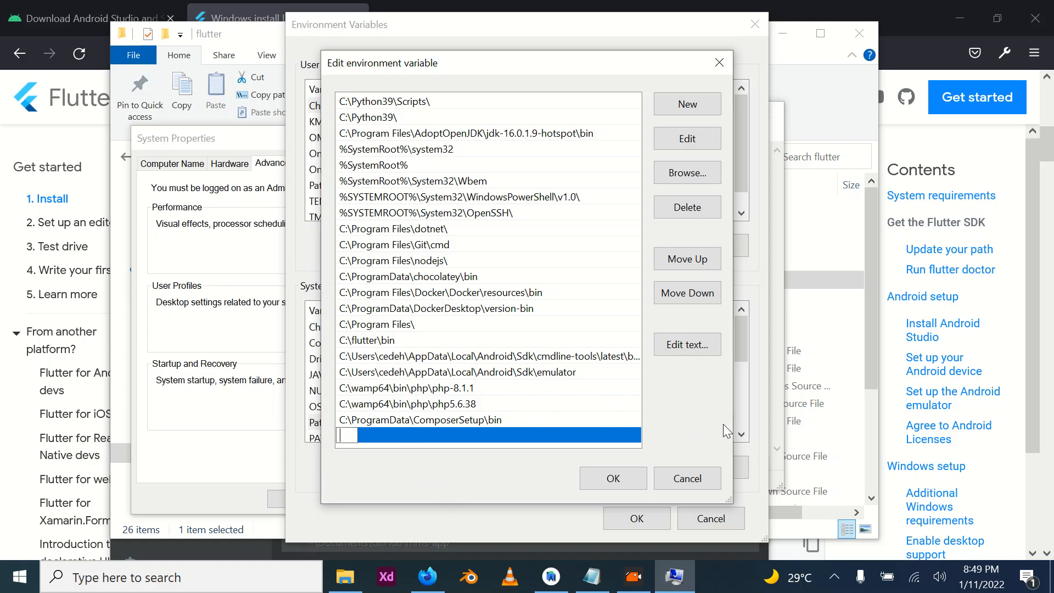
left_click(681, 476)
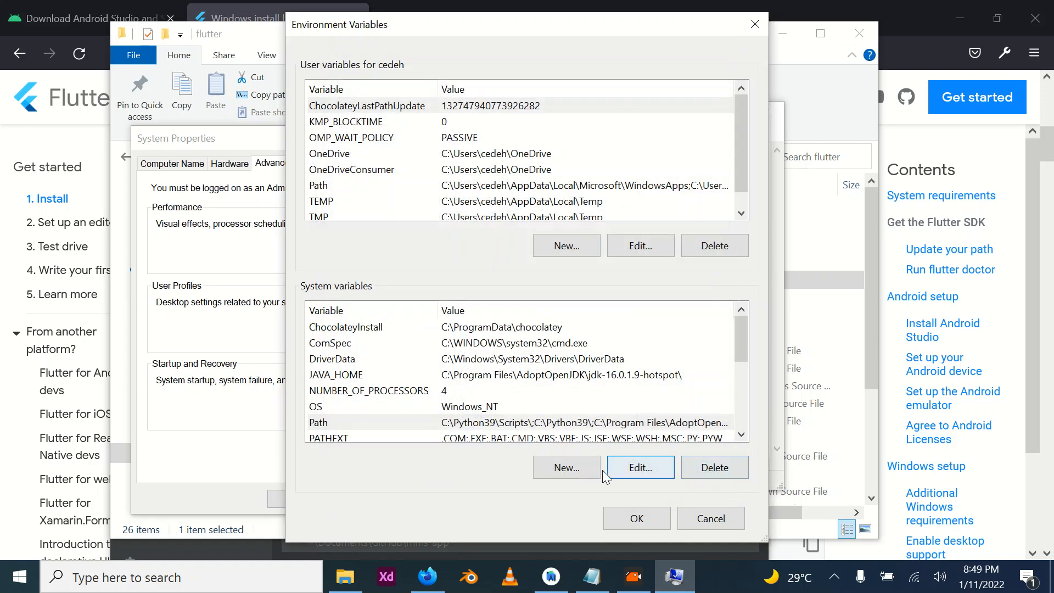
left_click(635, 514)
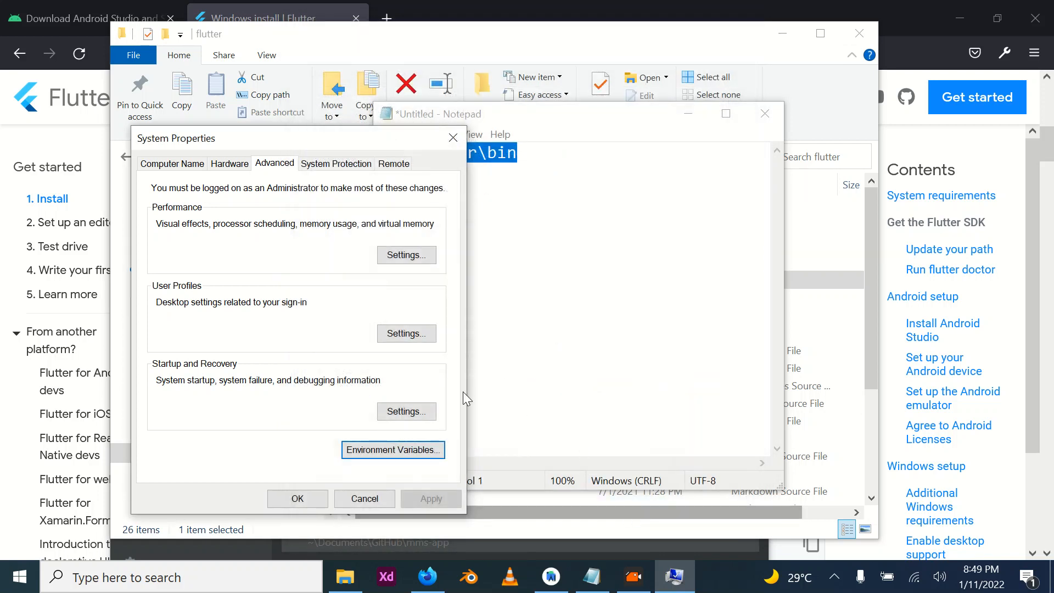
Switch to Android Studio and open the recent project Chapp Source Code 2.
left_click(551, 576)
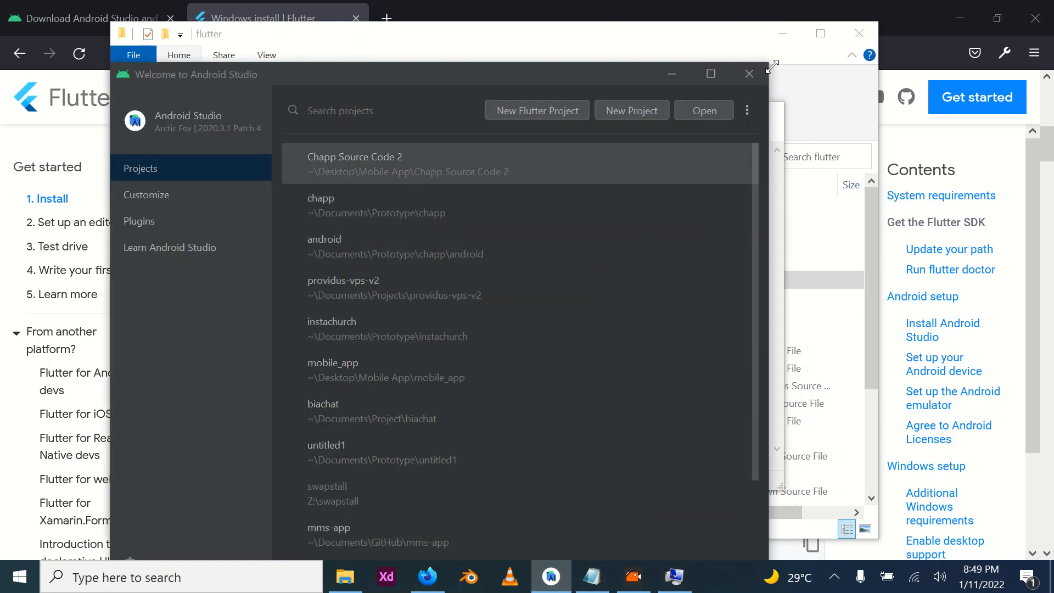
left_click(747, 112)
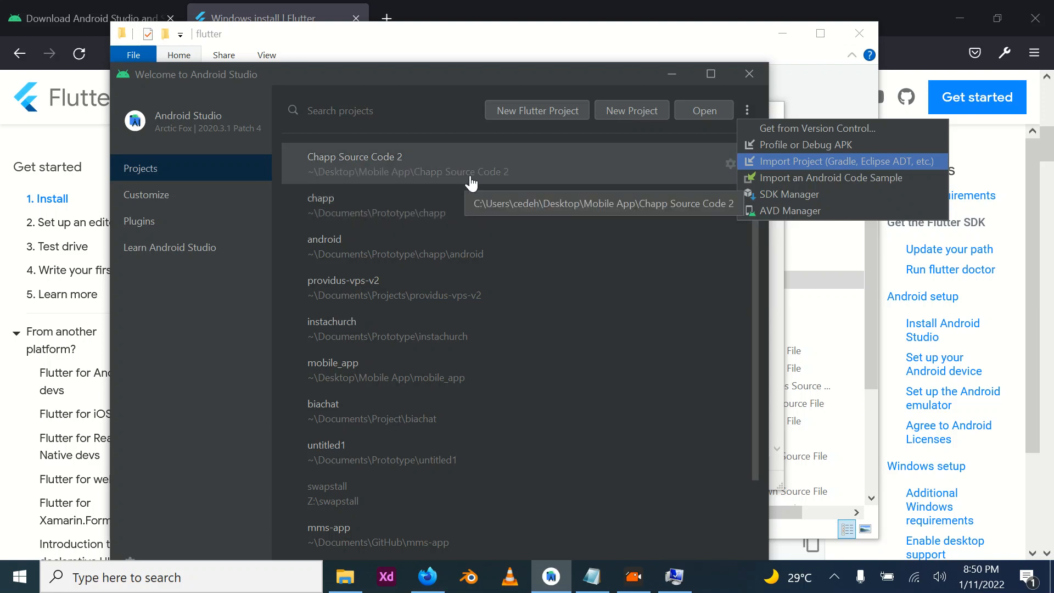
left_click(366, 158)
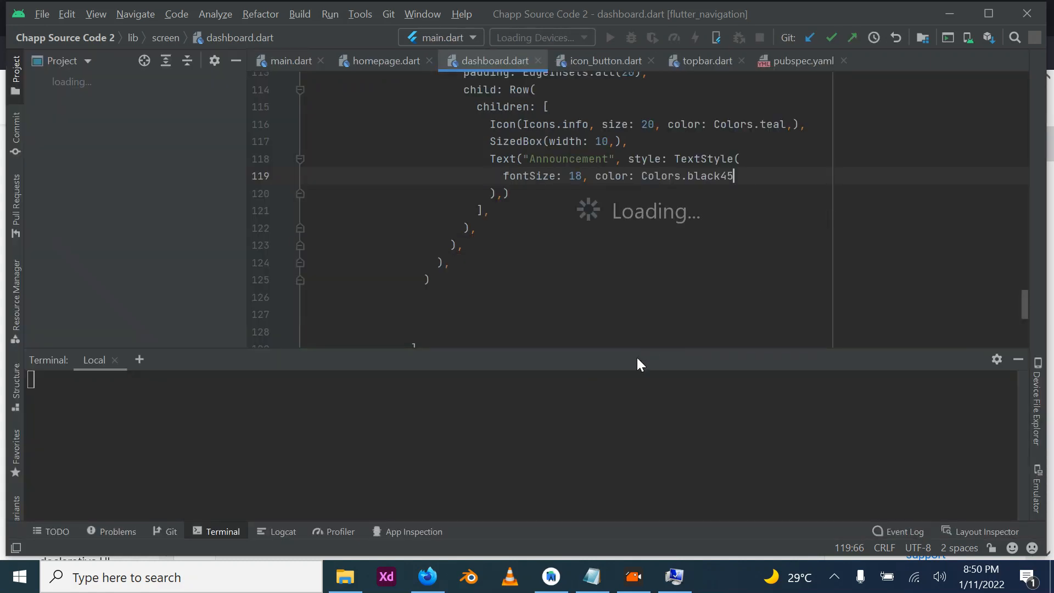
Search the IDE for PLUGIN, open the Plugins settings, and show the installed Dart plugin's details.
left_click(1013, 37)
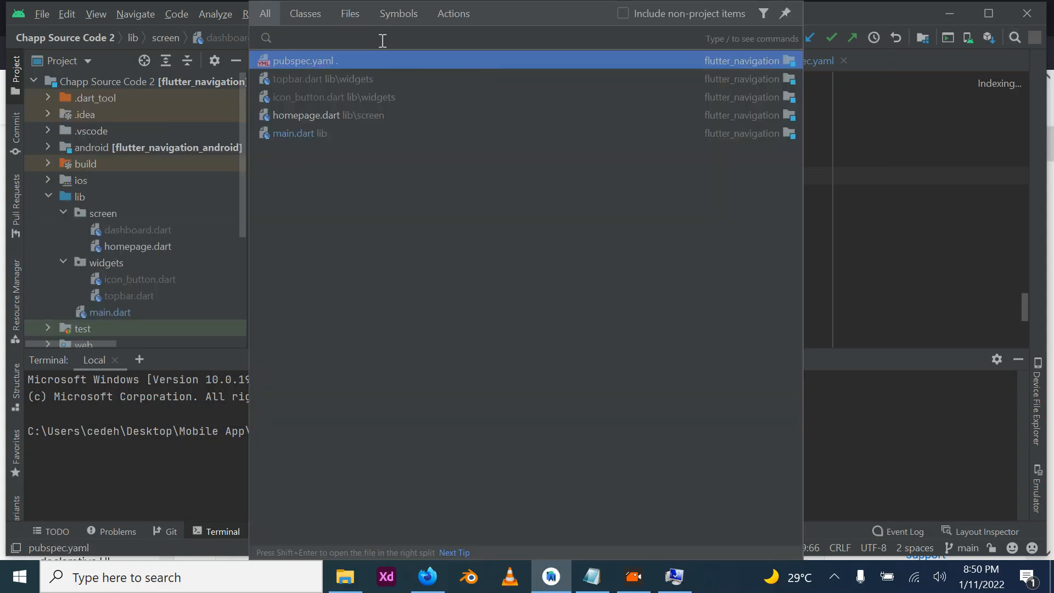
type("PL")
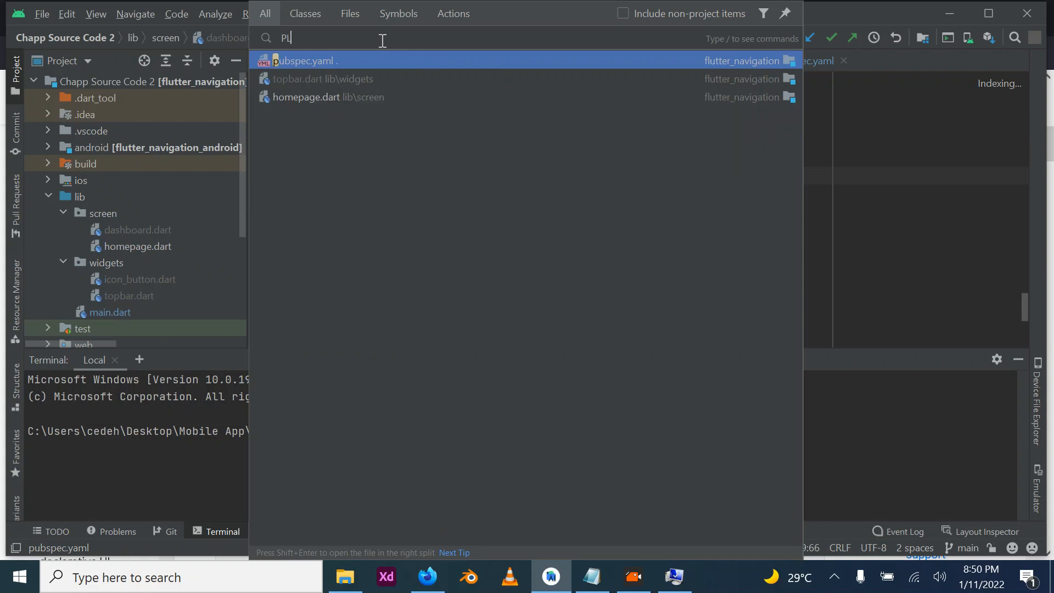
type("UGIN")
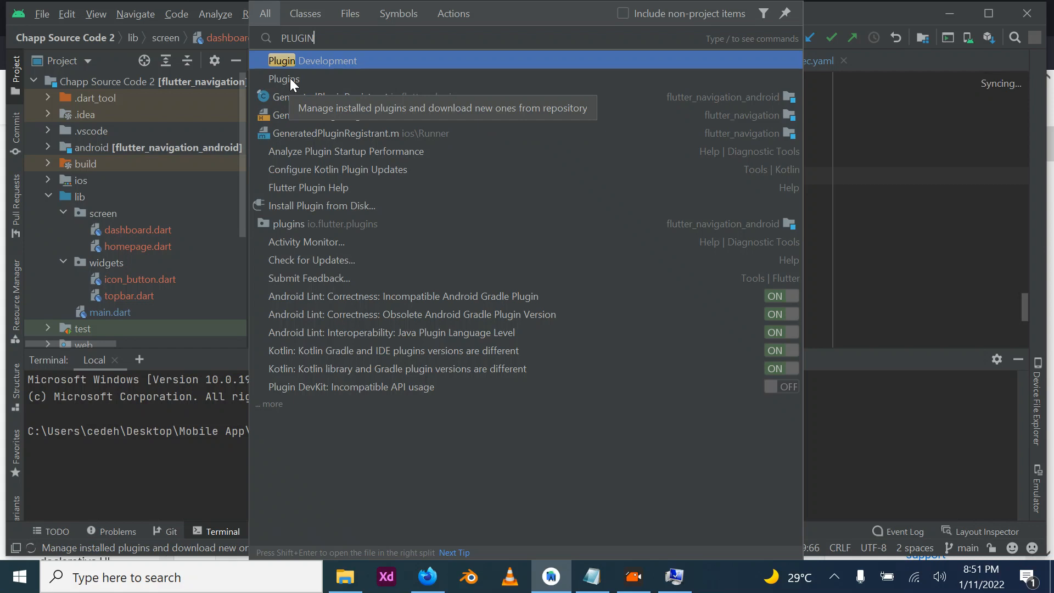
left_click(284, 79)
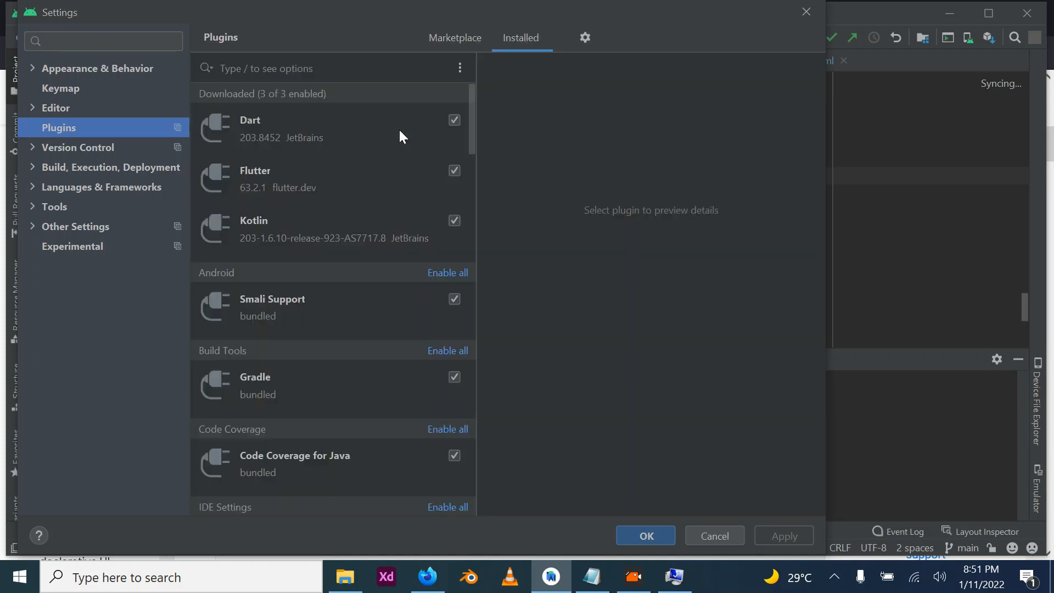
left_click(409, 121)
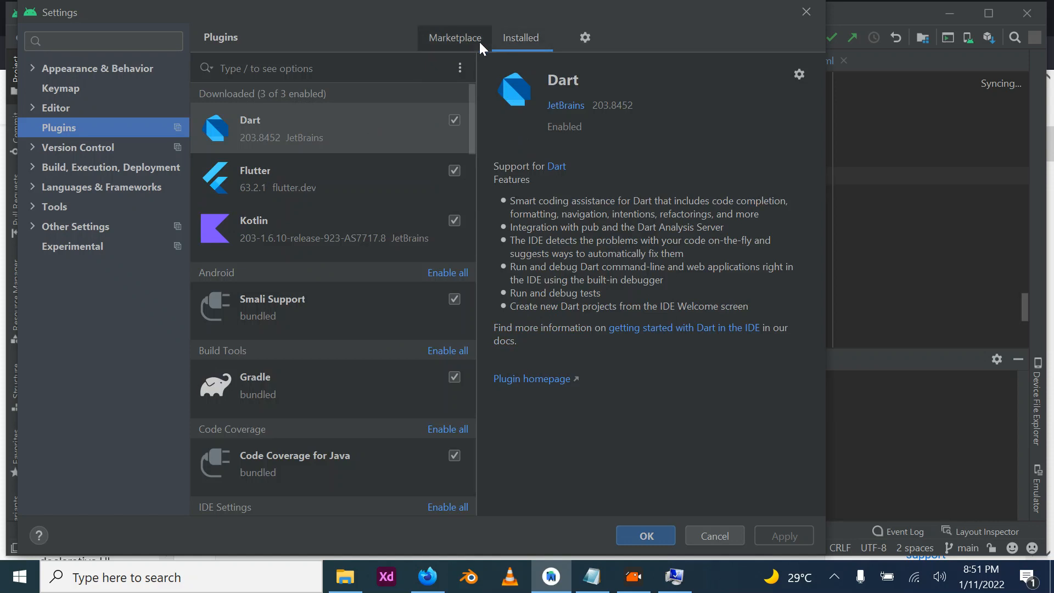
Look up the Flutter and Dart plugins in the plugin marketplace, and check for Dart among the installed plugins.
left_click(459, 42)
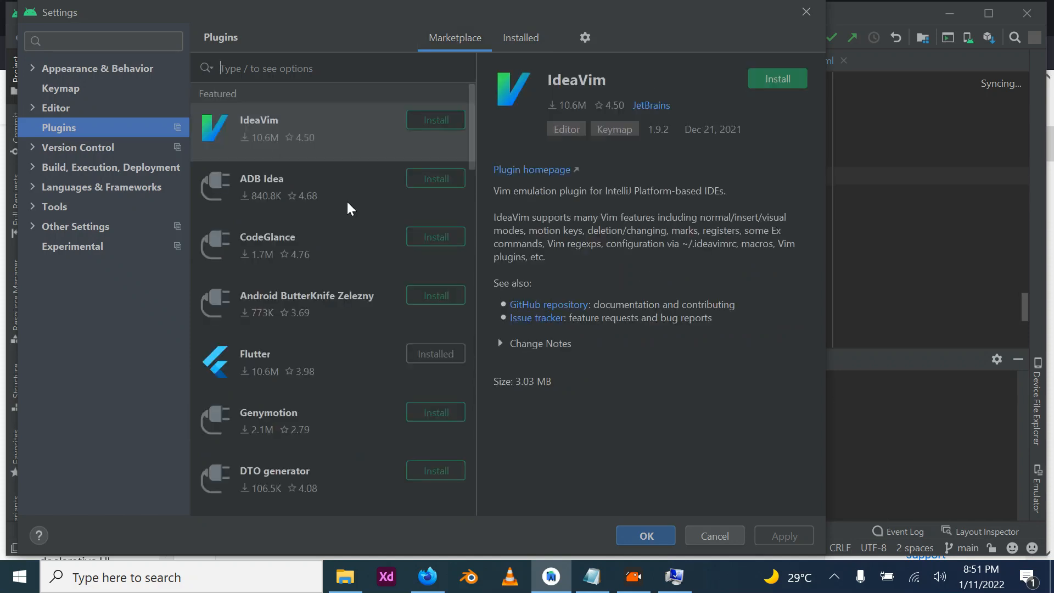
type("Flutter")
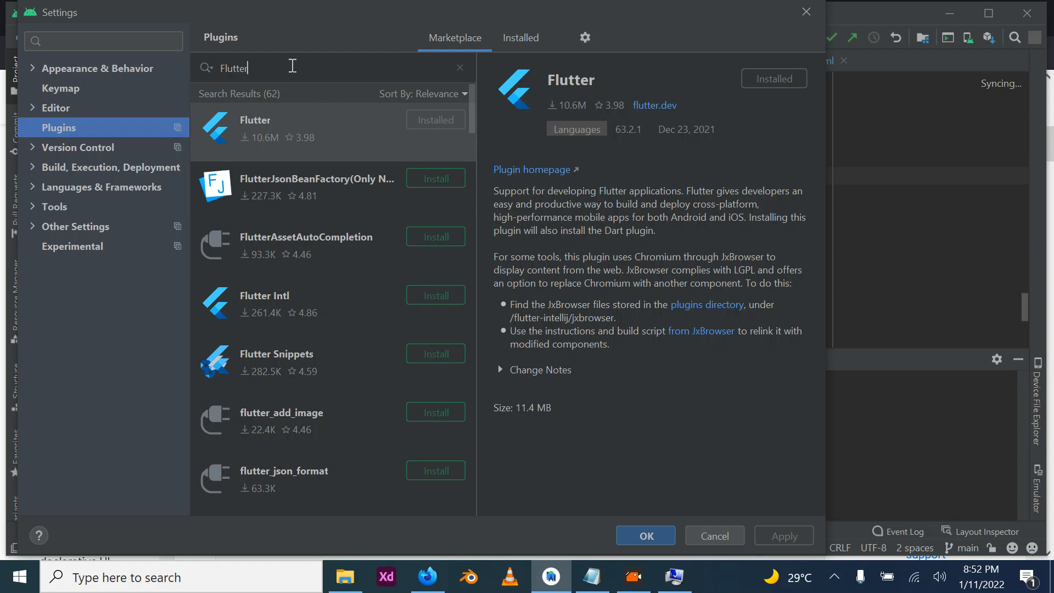
left_click_drag(275, 68, 176, 69)
type("D")
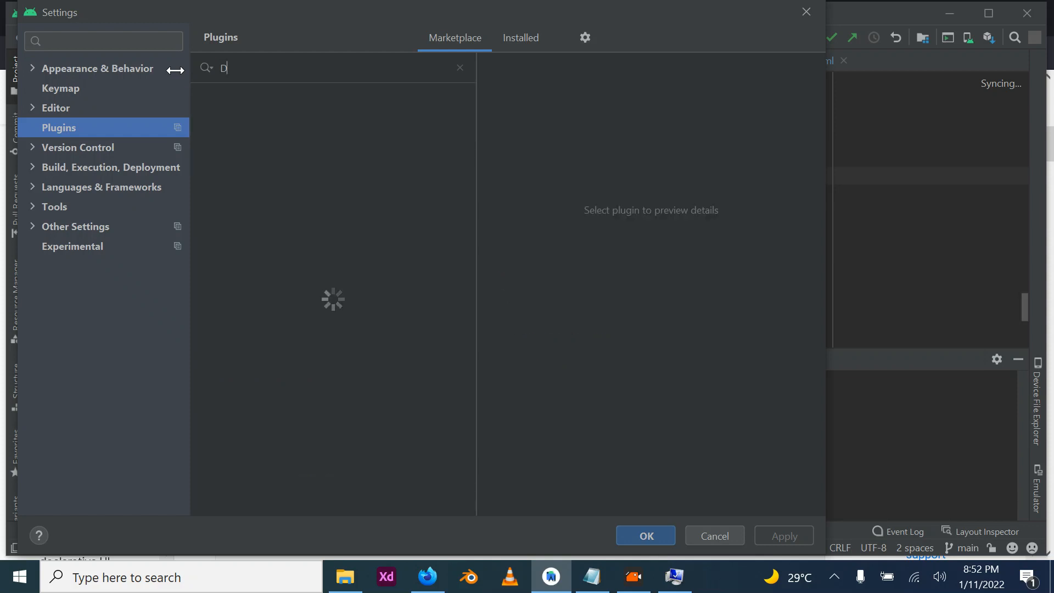
type("art")
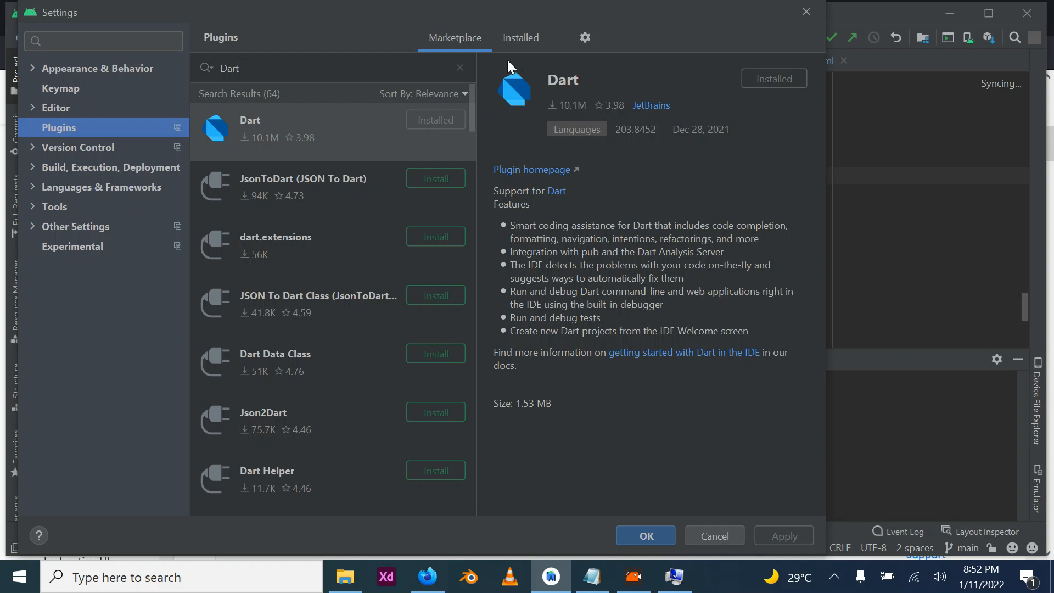
left_click(521, 39)
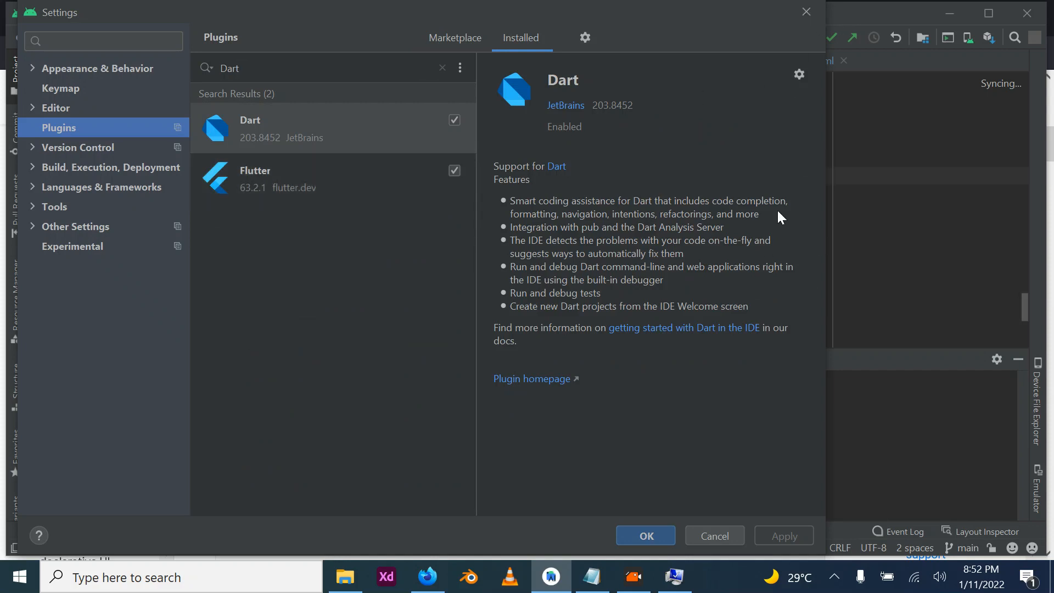
Close the Settings window and exit Android Studio, confirming the exit.
left_click(808, 11)
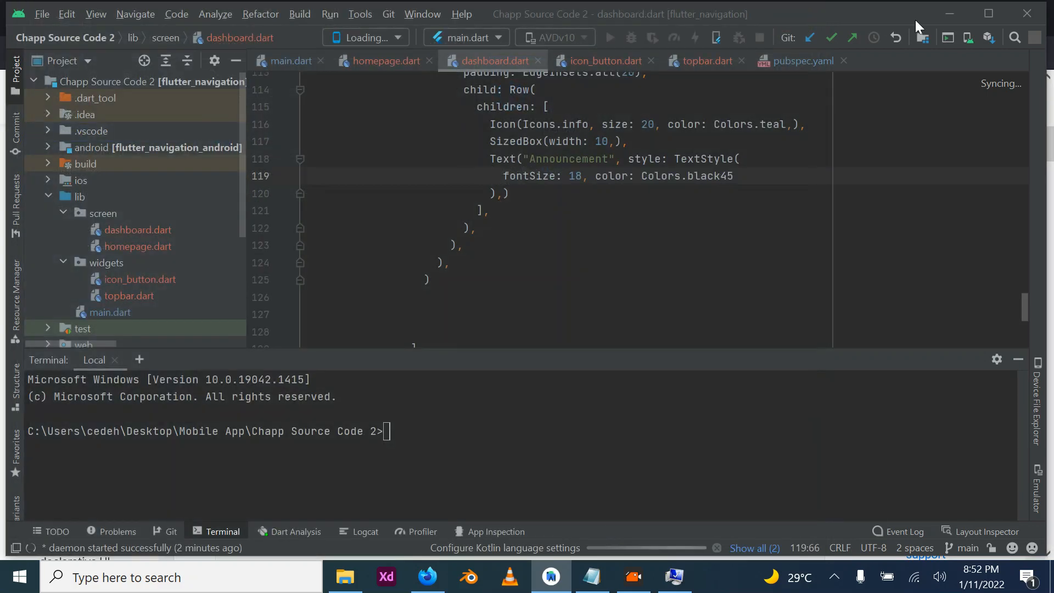
left_click(1025, 13)
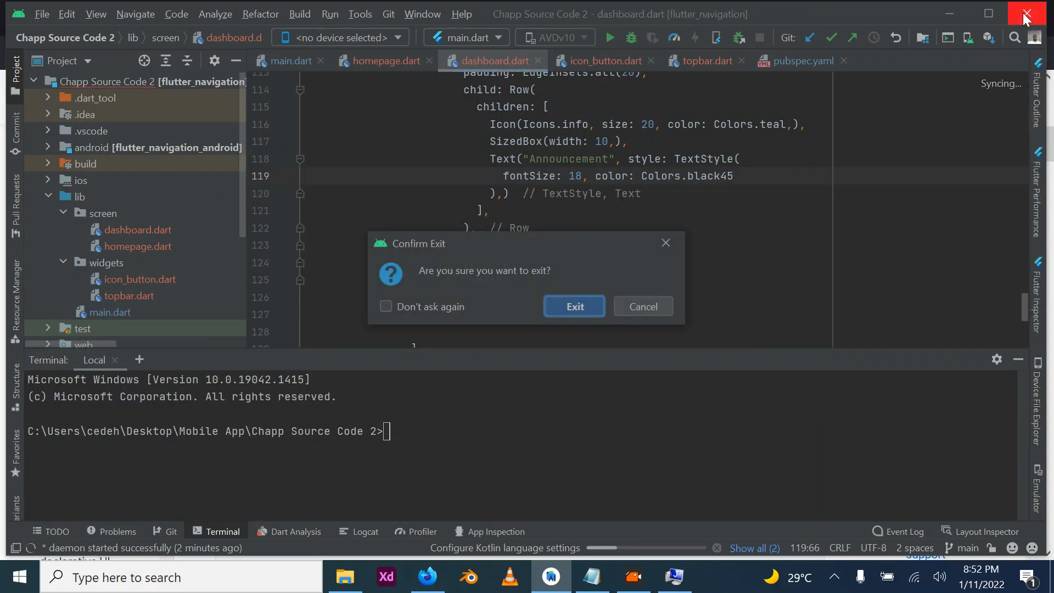
left_click(576, 308)
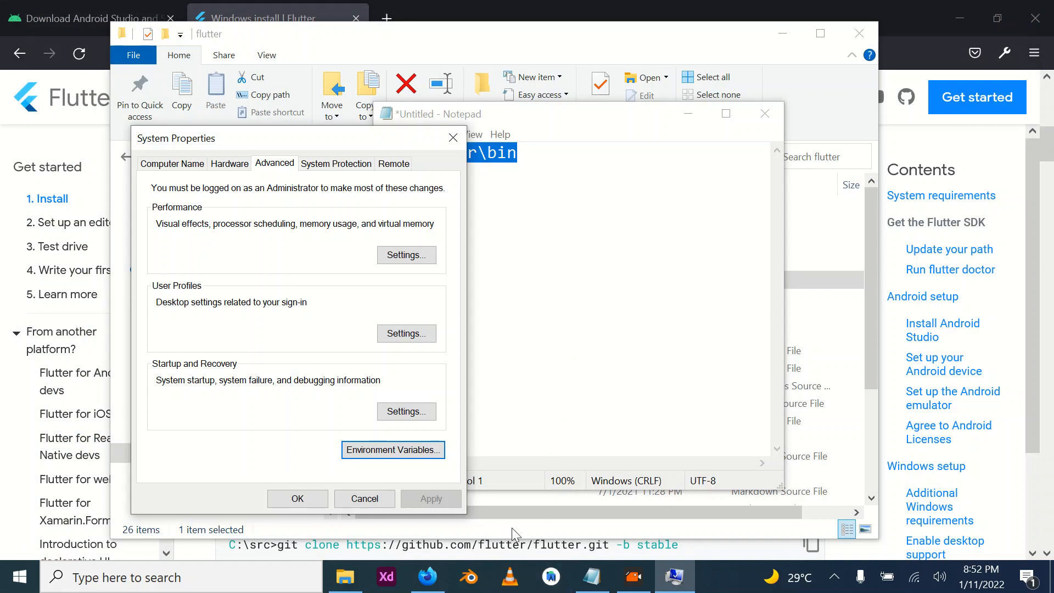
Relaunch Android Studio with the Chapp Source Code 2 project, minimizing the Notepad, File Explorer, and browser windows.
left_click(557, 579)
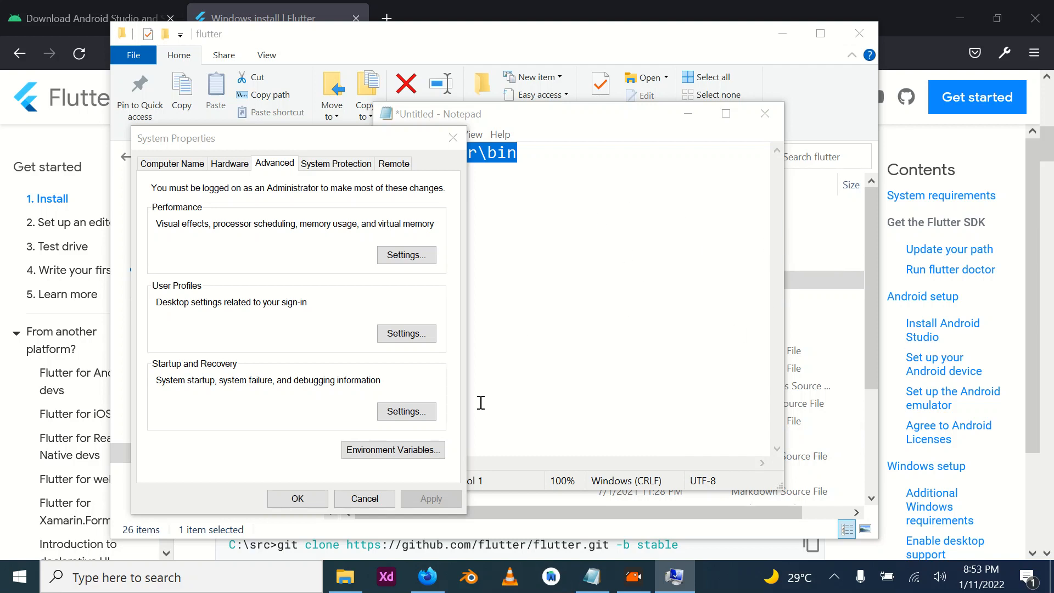
left_click(680, 115)
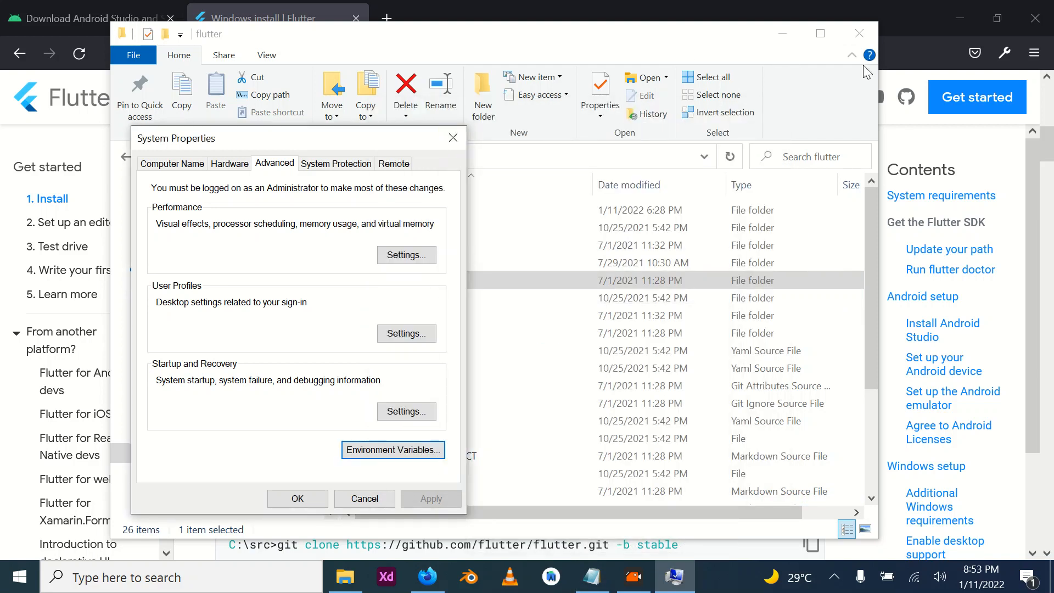
left_click(784, 34)
left_click(959, 20)
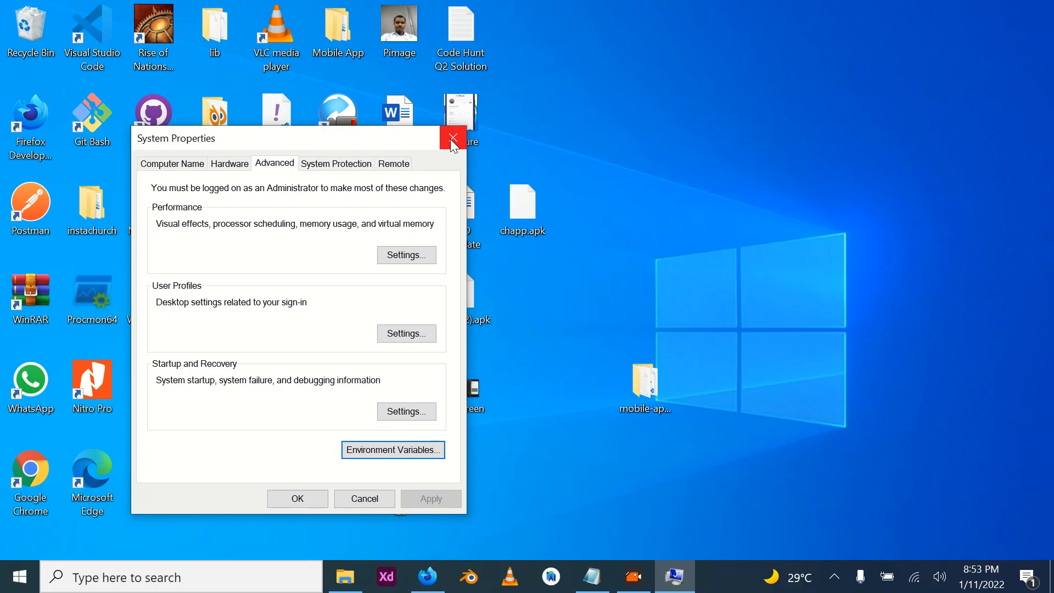
left_click(559, 588)
left_click(552, 576)
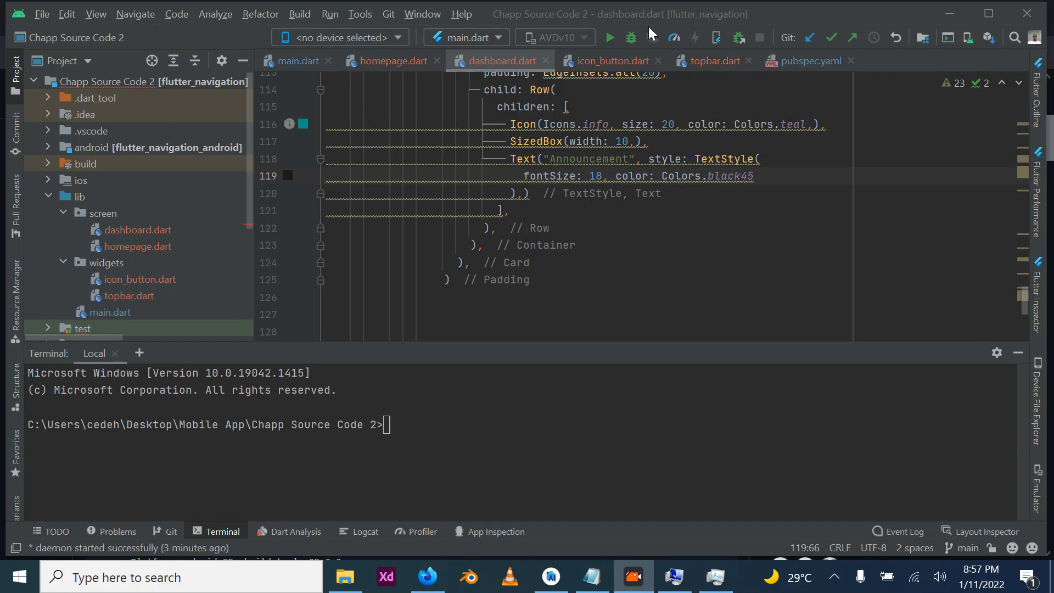
Open the IDE settings and show the Flutter SDK path on the Flutter page of Languages & Frameworks.
left_click(42, 16)
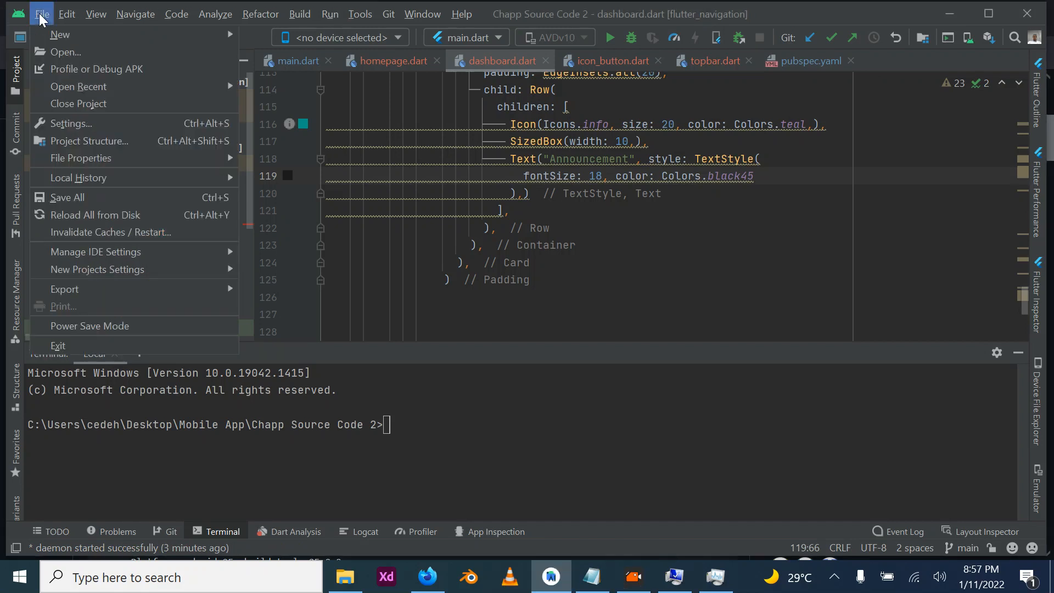
left_click(88, 124)
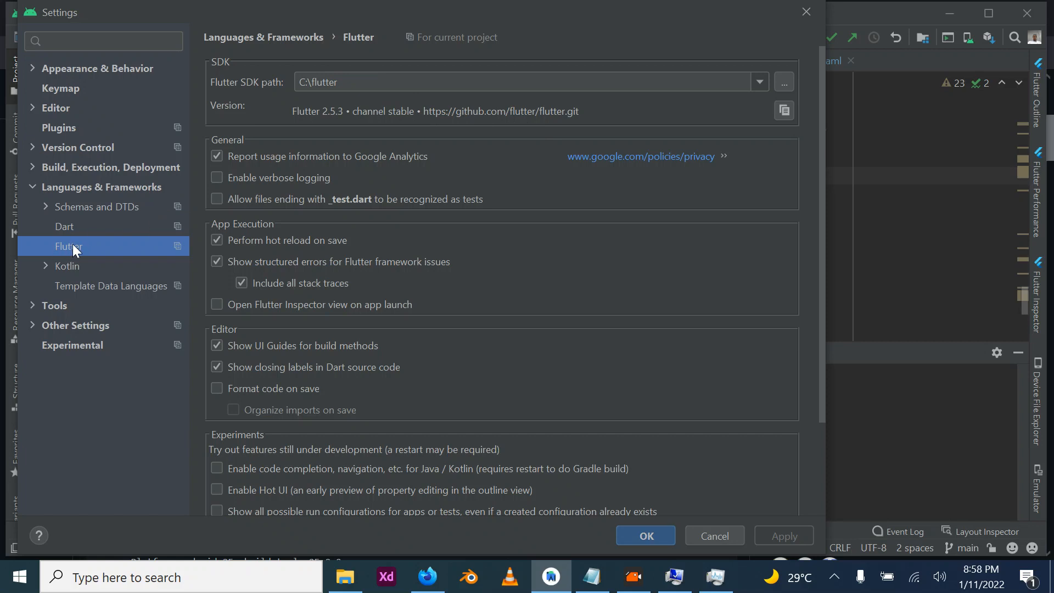
left_click(54, 187)
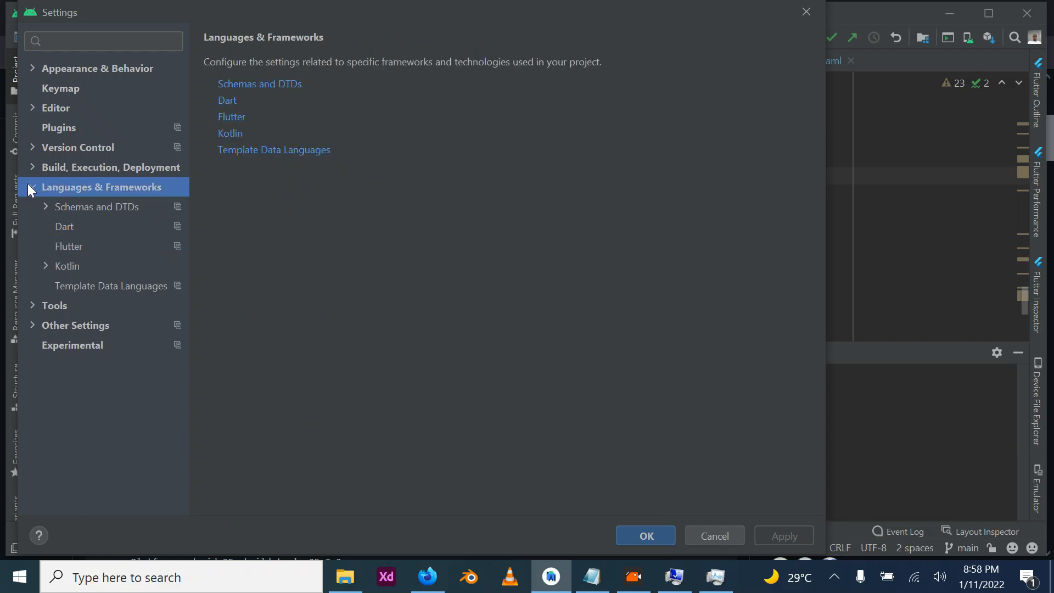
left_click(32, 187)
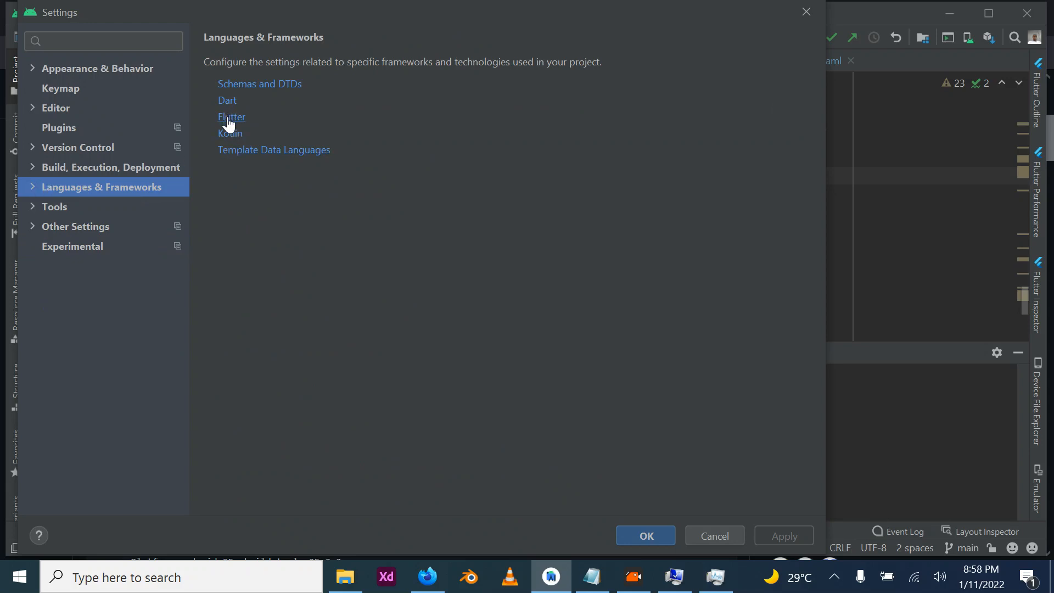
left_click(32, 187)
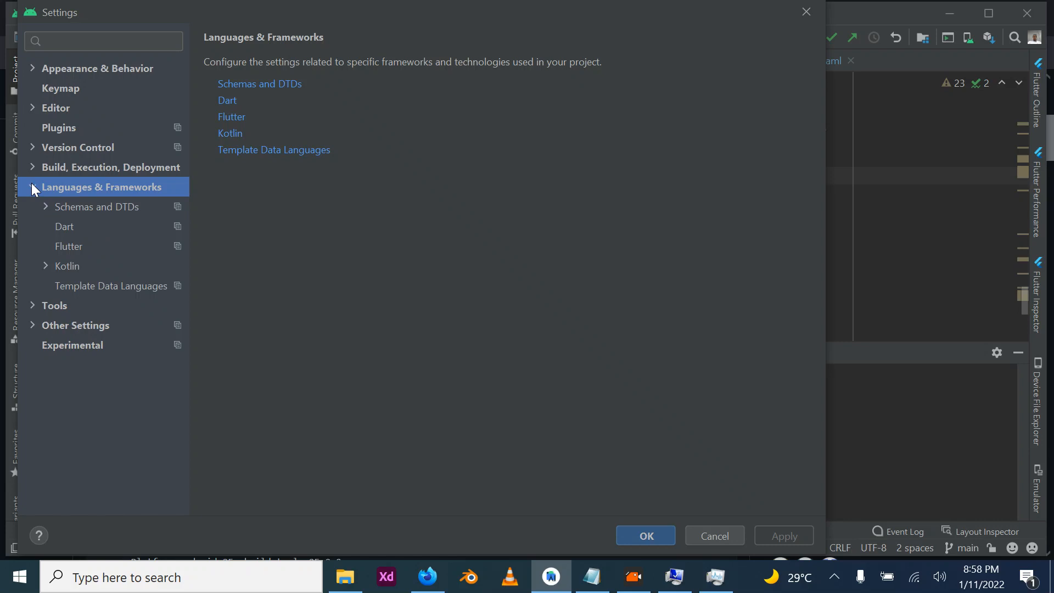
left_click(76, 249)
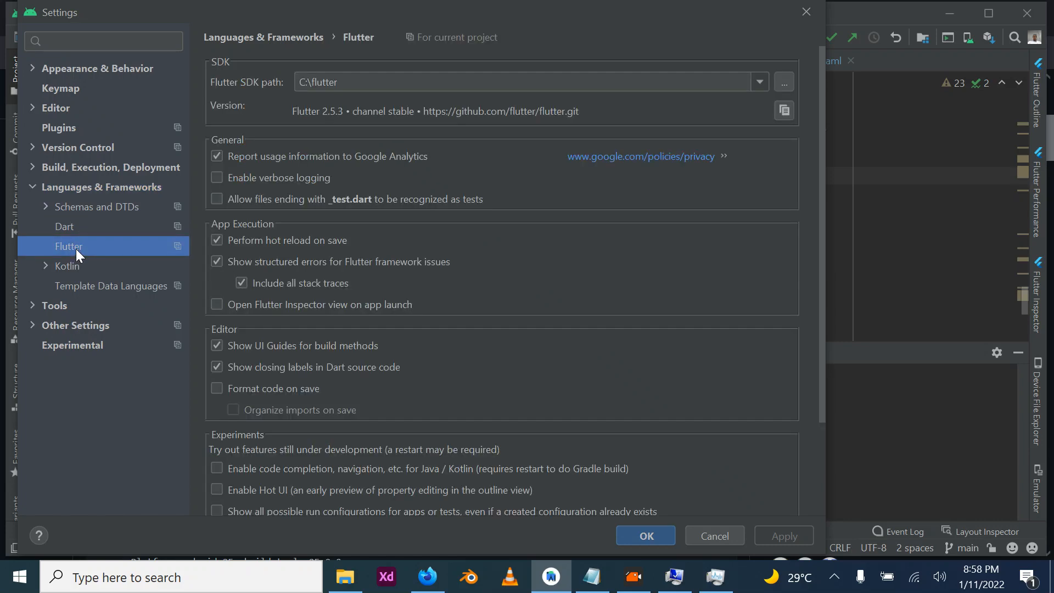
left_click(58, 186)
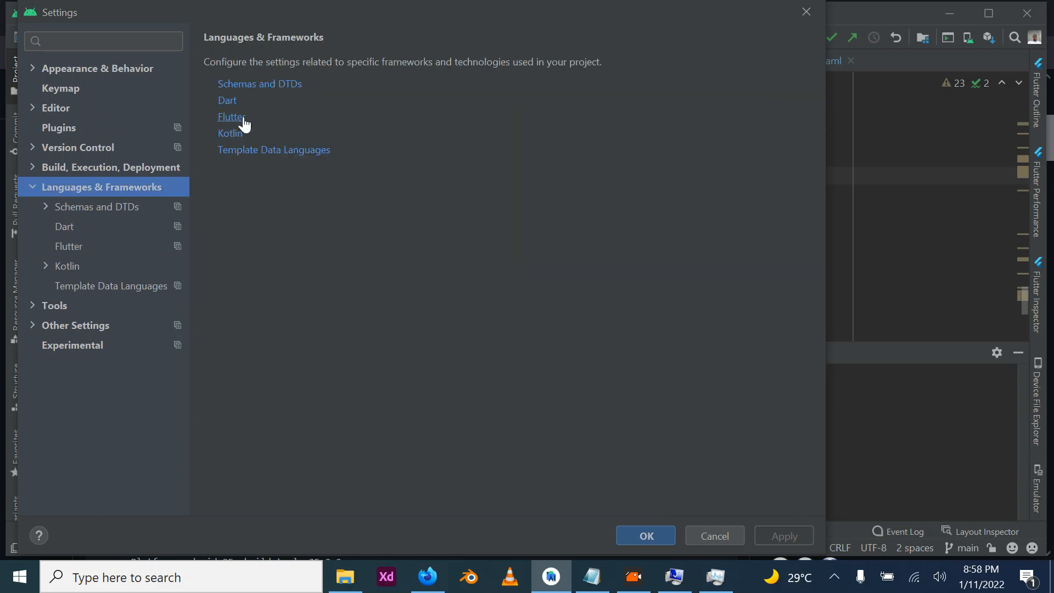
left_click(235, 117)
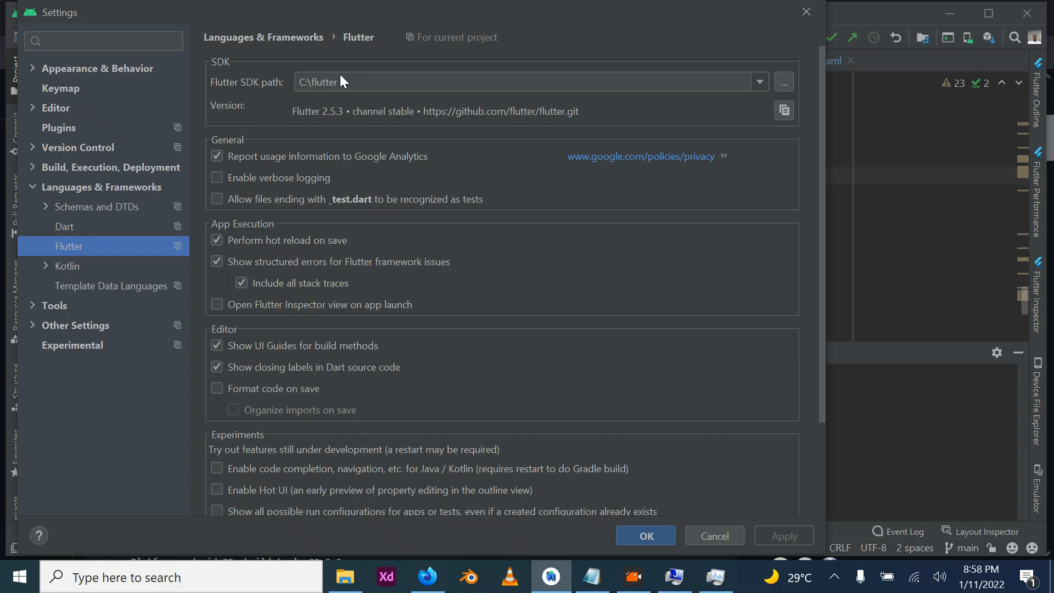
left_click_drag(340, 75, 284, 82)
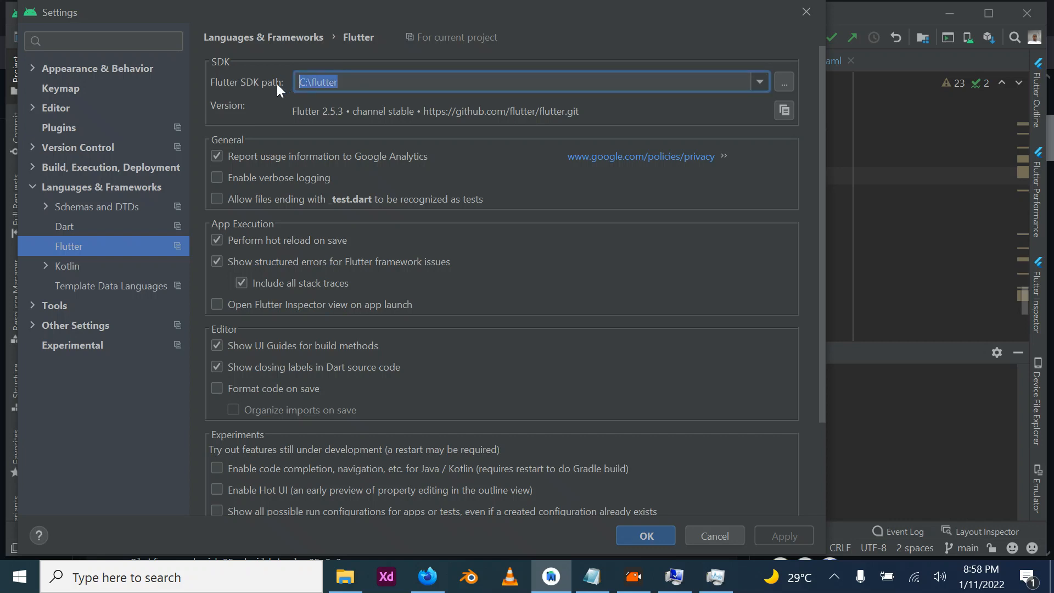
left_click(349, 81)
Open the flutter folder on Local Disk (C:) in File Explorer, reveal its full path, and return to the Settings window.
left_click(342, 583)
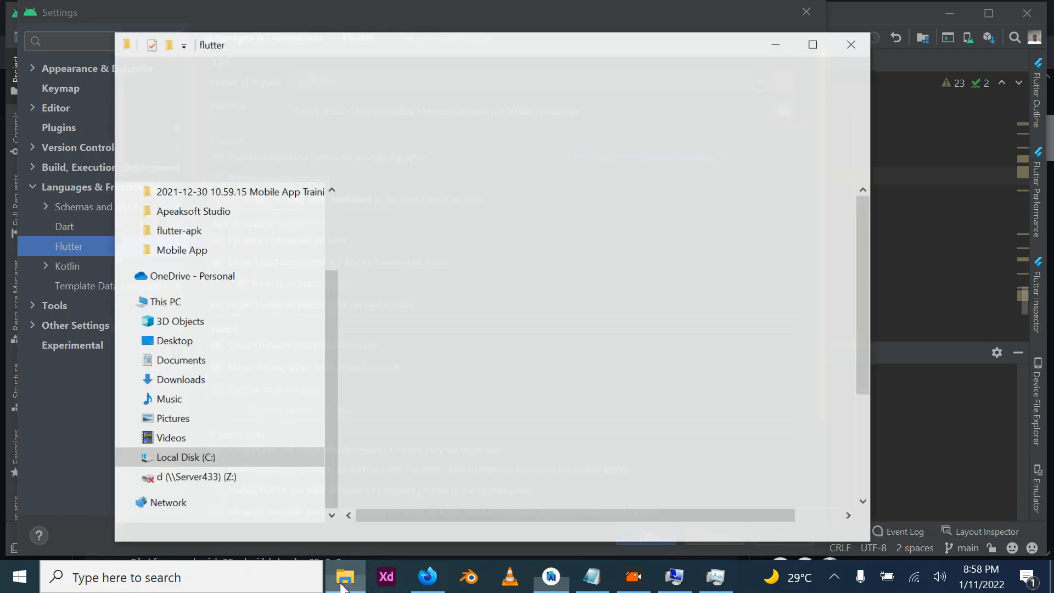
left_click_drag(483, 54, 721, 67)
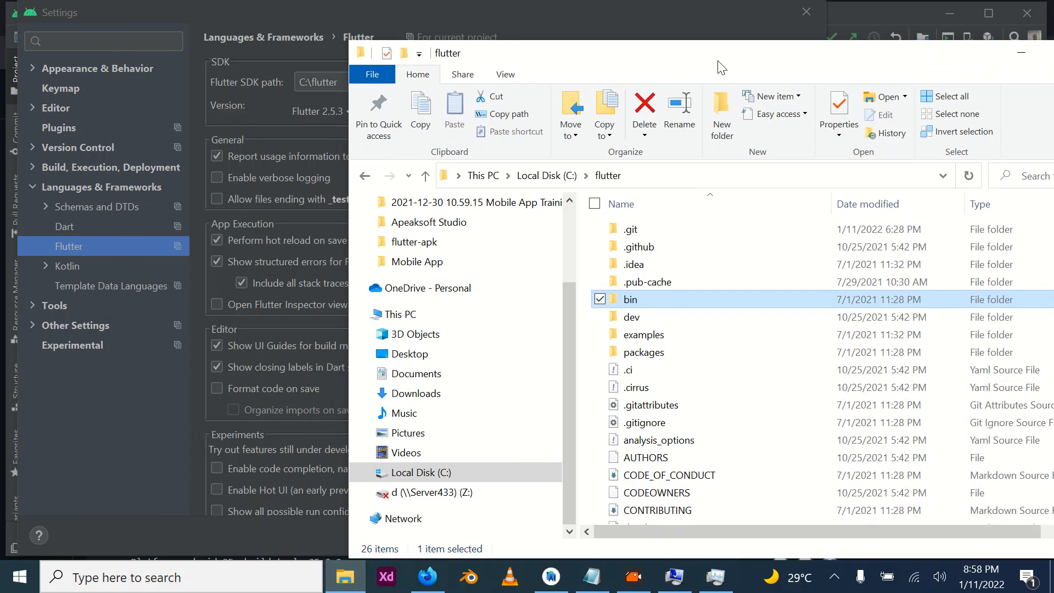
left_click(547, 175)
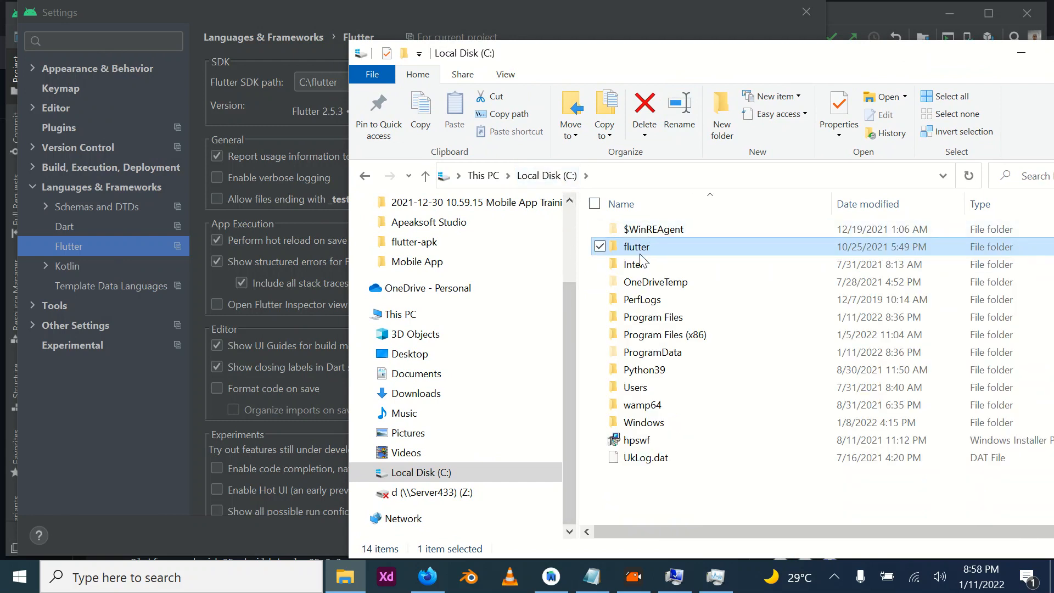
double_click(640, 250)
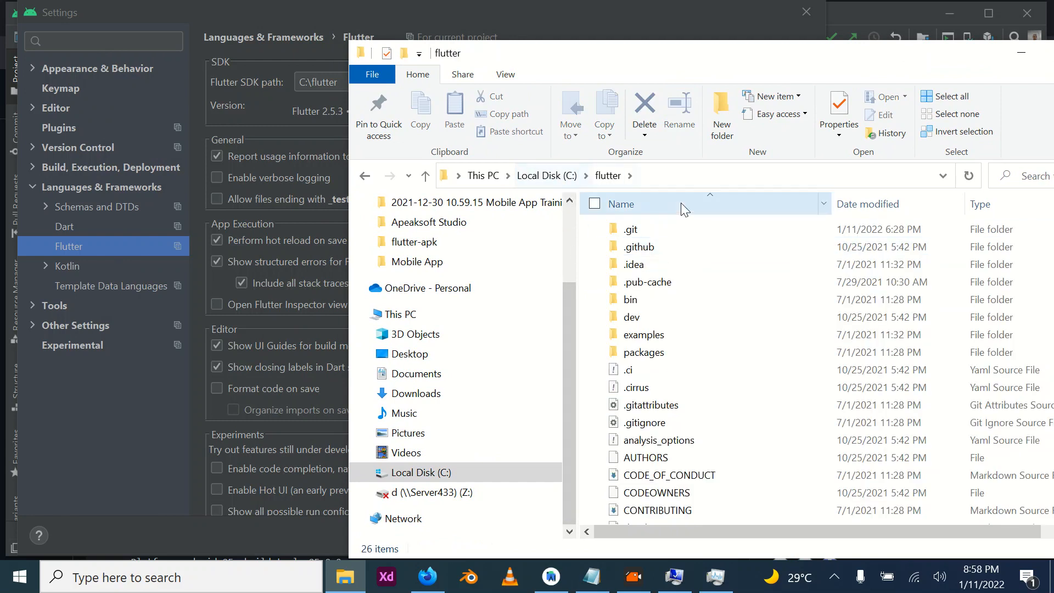
left_click(446, 177)
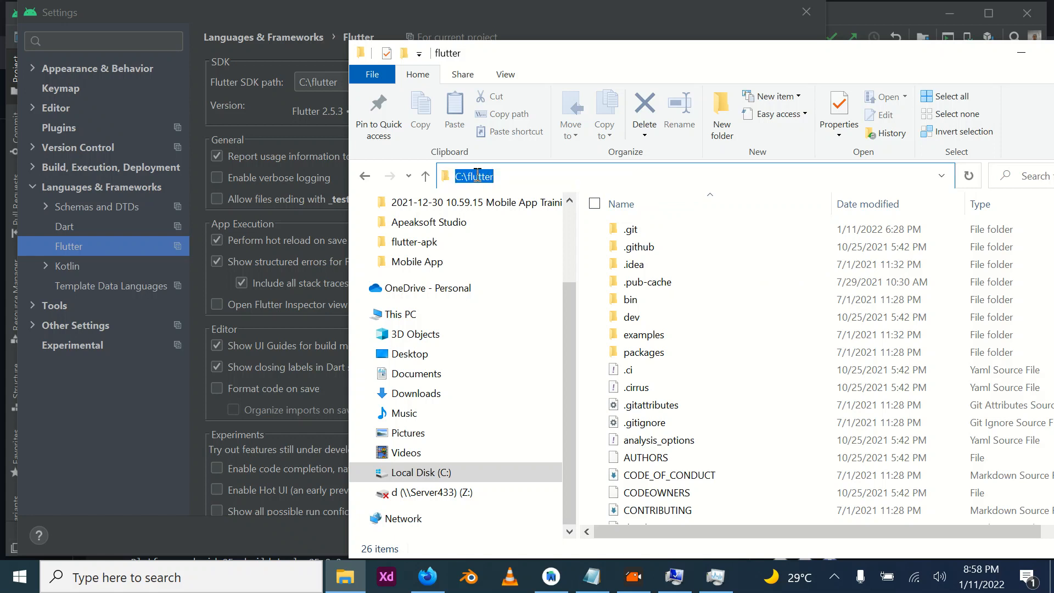
left_click(99, 395)
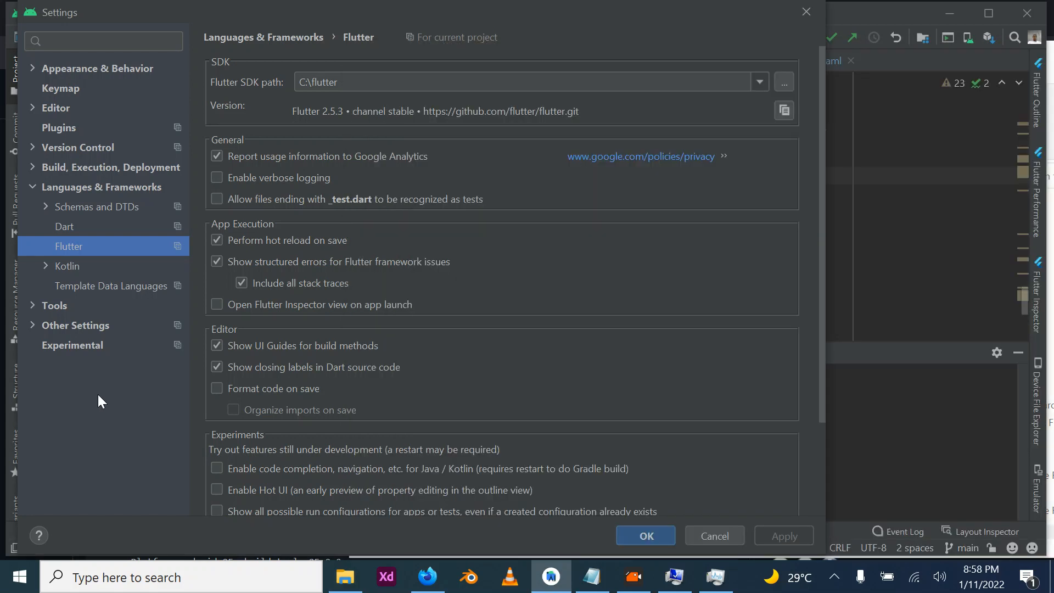
Show the Dart SDK path in the settings and open the matching flutter\bin\cache\dart-sdk folder in File Explorer.
left_click(77, 223)
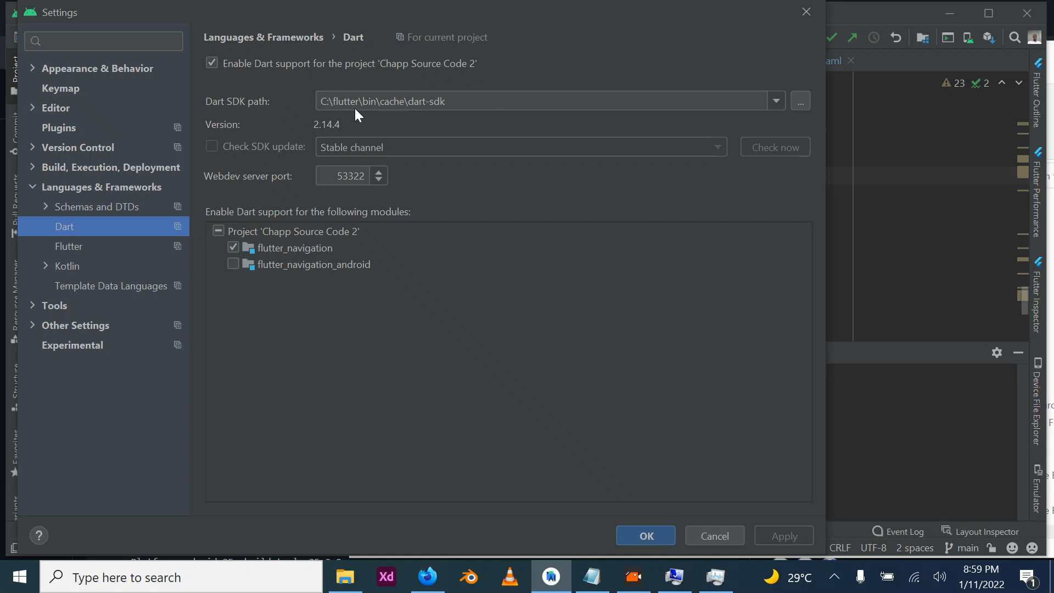
mouse_move(455, 102)
left_mouse_down()
mouse_move(306, 94)
mouse_move(461, 95)
left_mouse_up()
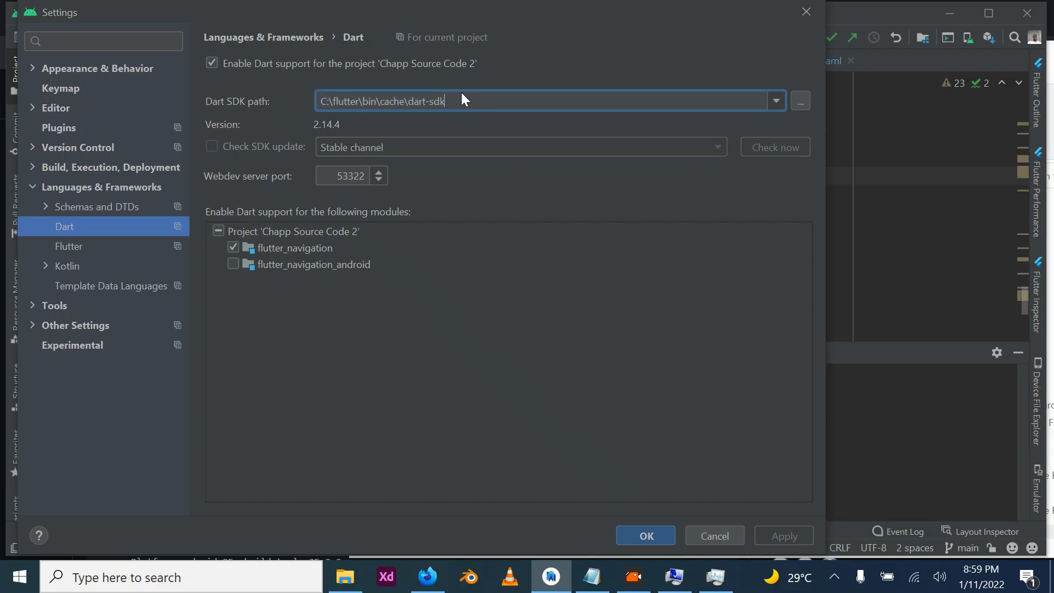
left_click(350, 579)
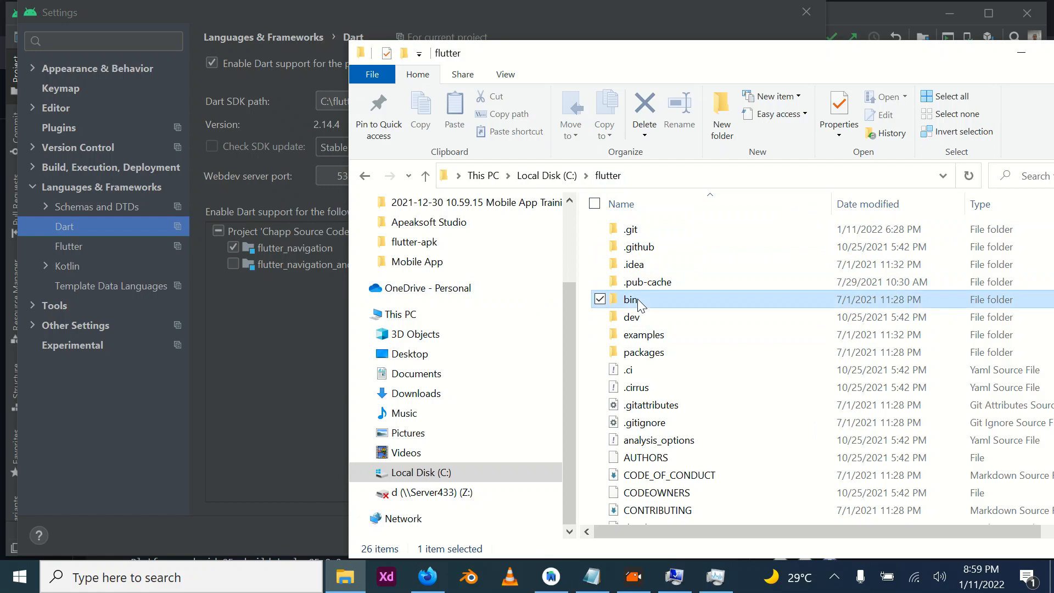
double_click(604, 299)
double_click(639, 228)
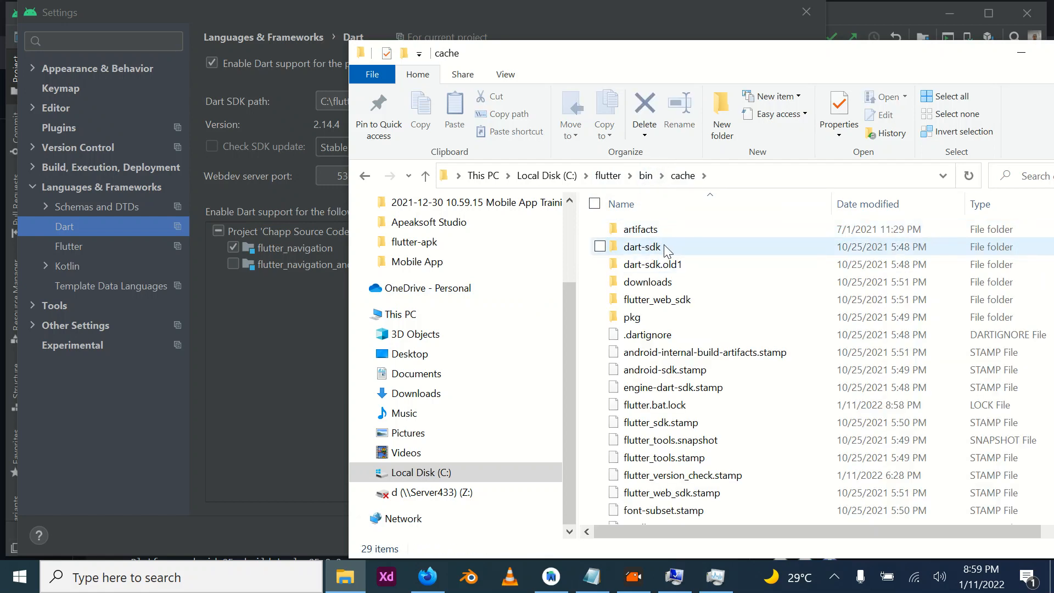
mouse_move(663, 249)
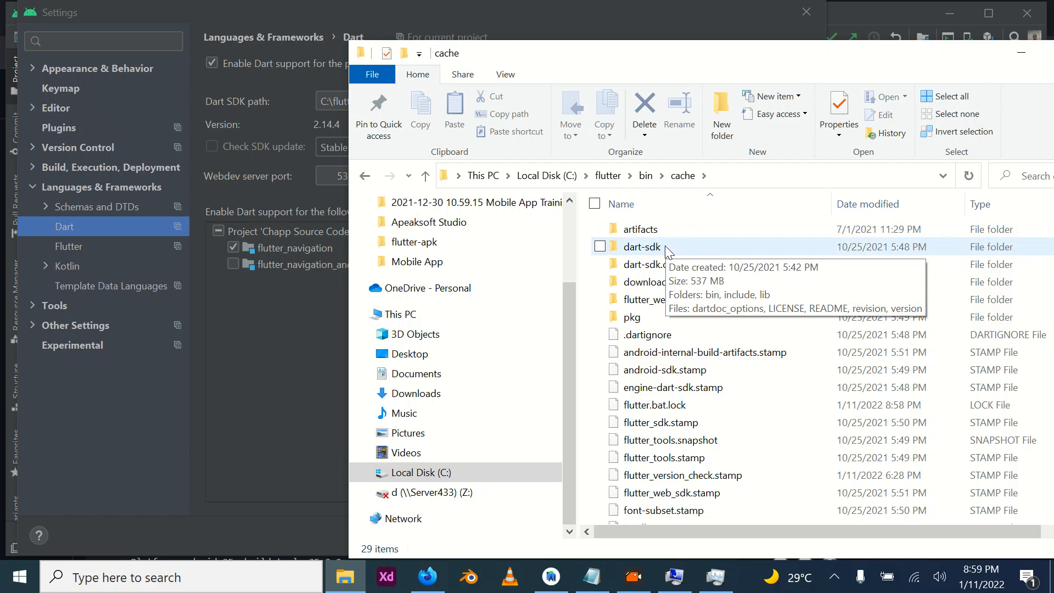
left_click(667, 246)
double_click(666, 247)
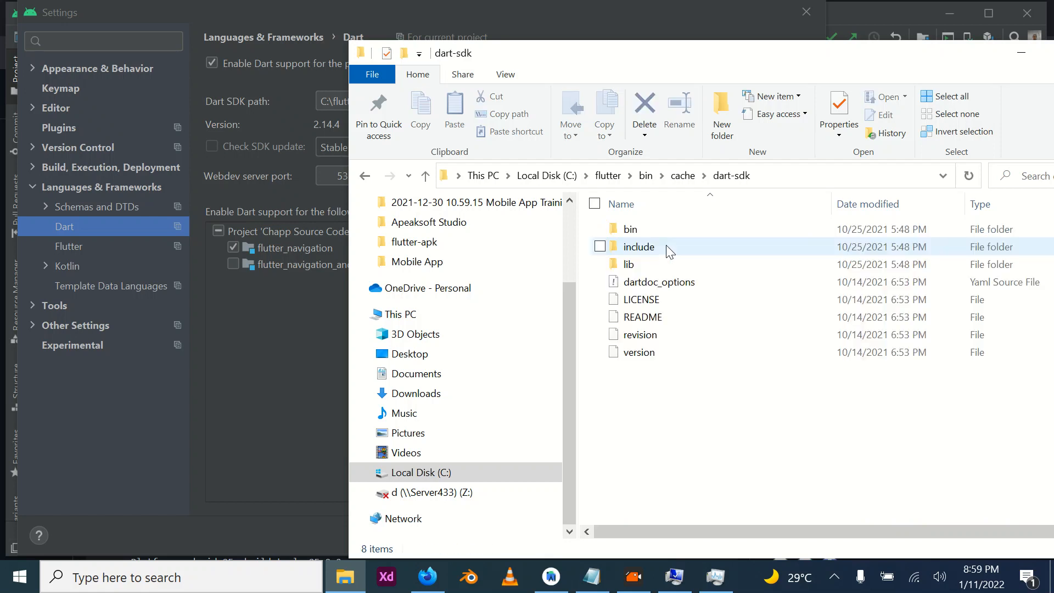
Reveal the dart-sdk folder's full path and return to the Dart SDK path in the Settings window.
left_click(445, 177)
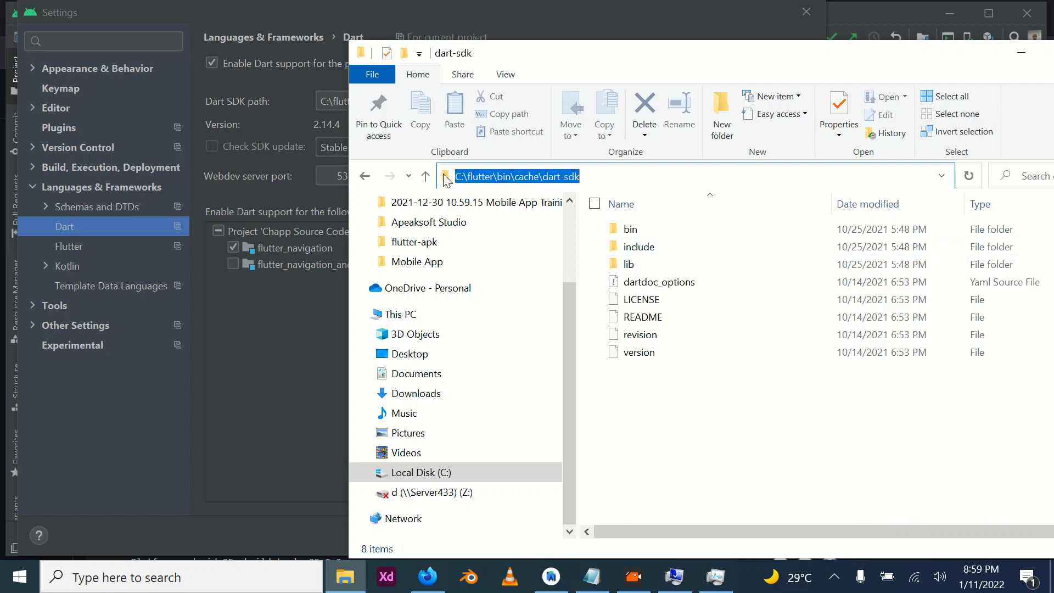
right_click(484, 176)
left_click(377, 222)
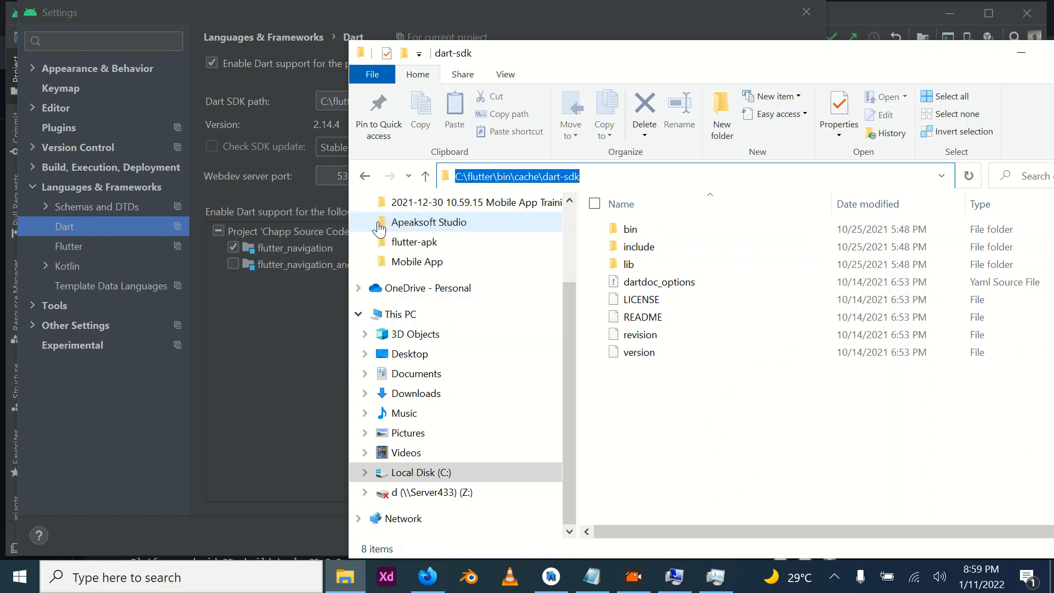
left_click(269, 323)
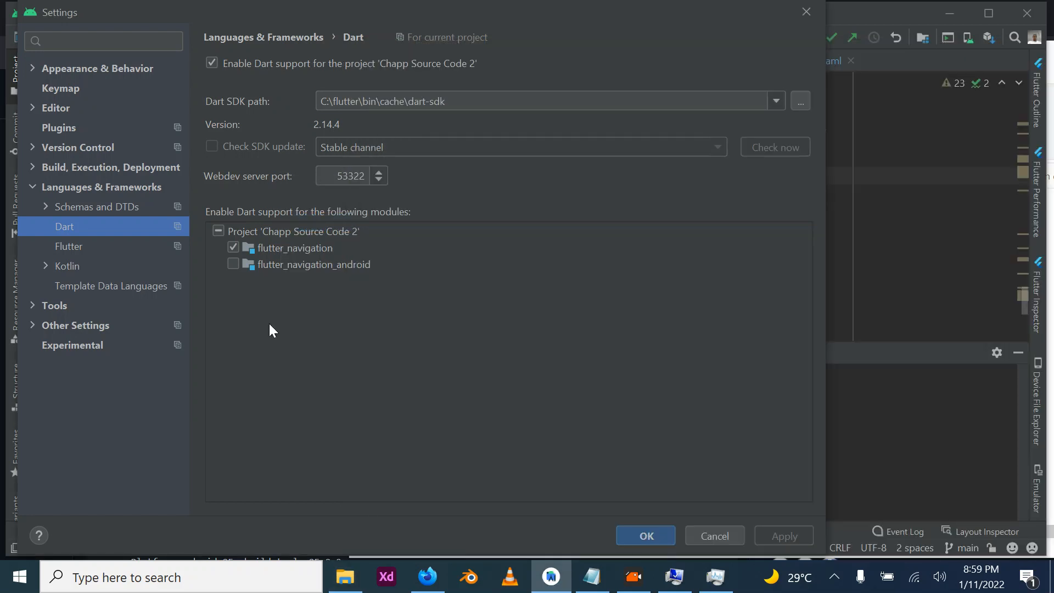
left_click(457, 97)
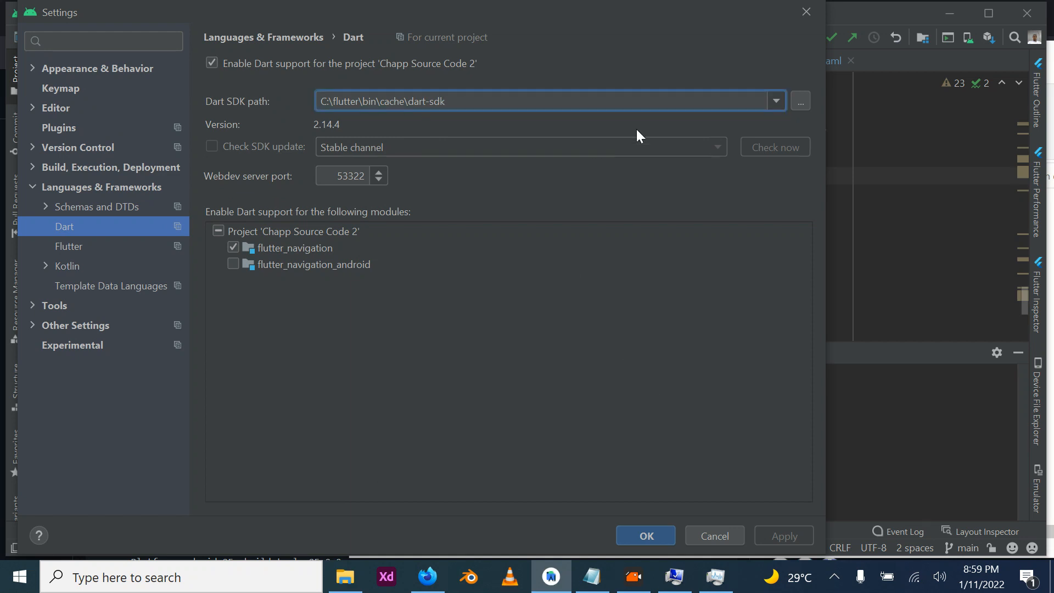
Review the Flutter and Dart settings pages again and accept the Settings dialog.
mouse_move(604, 4)
left_mouse_down()
mouse_move(612, 59)
mouse_move(576, 14)
mouse_move(615, 9)
left_mouse_up()
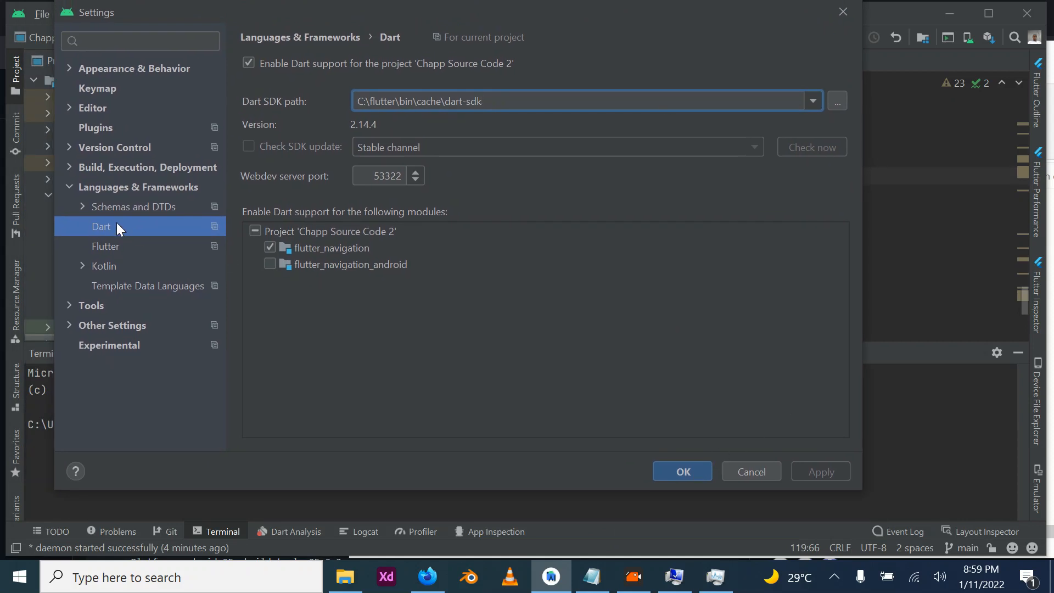
left_click(114, 245)
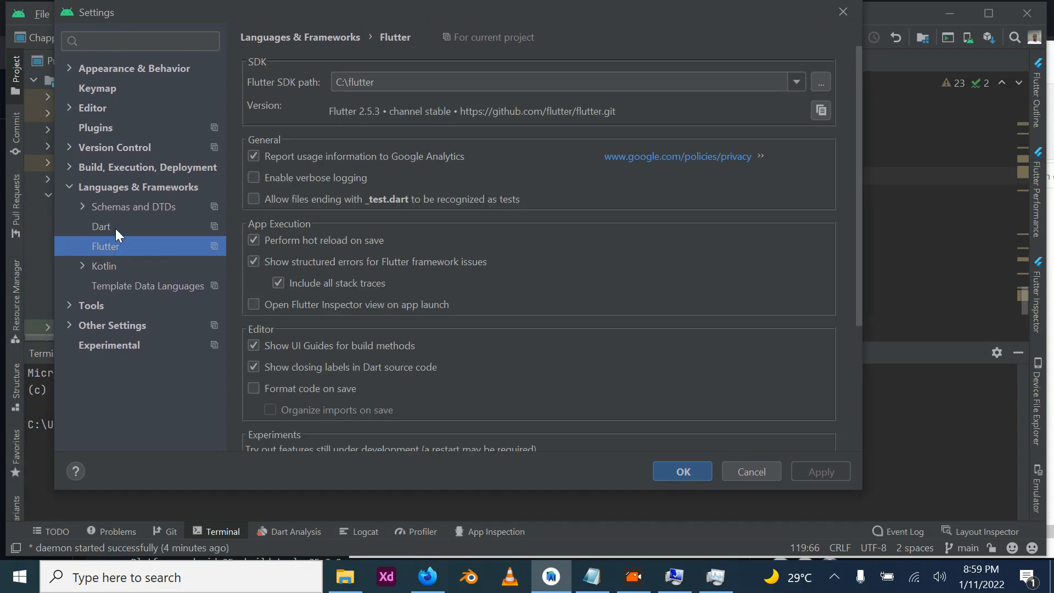
left_click(115, 226)
left_click(125, 247)
left_click(128, 226)
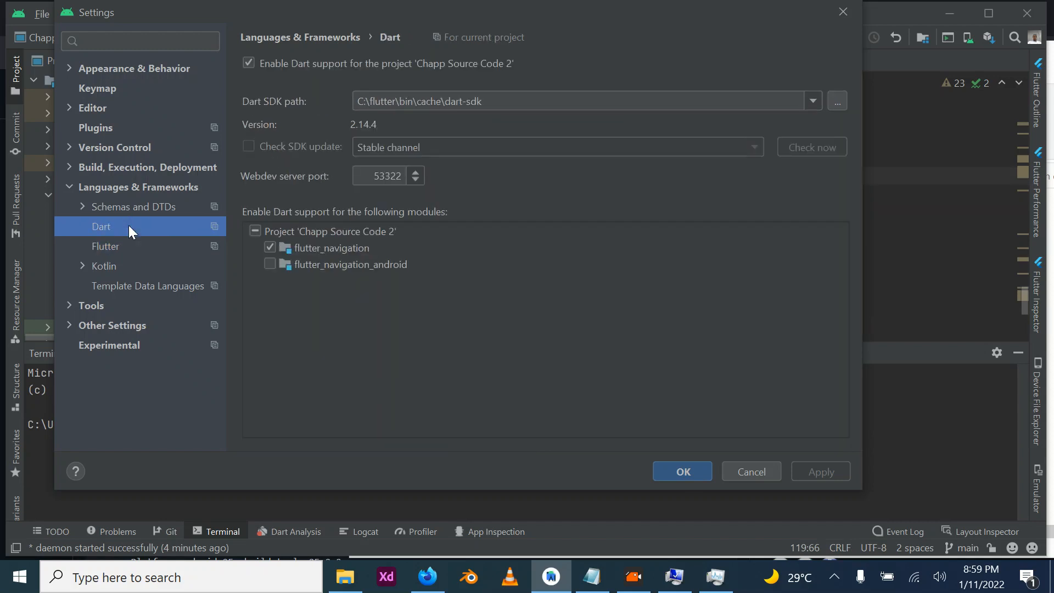
left_click(690, 469)
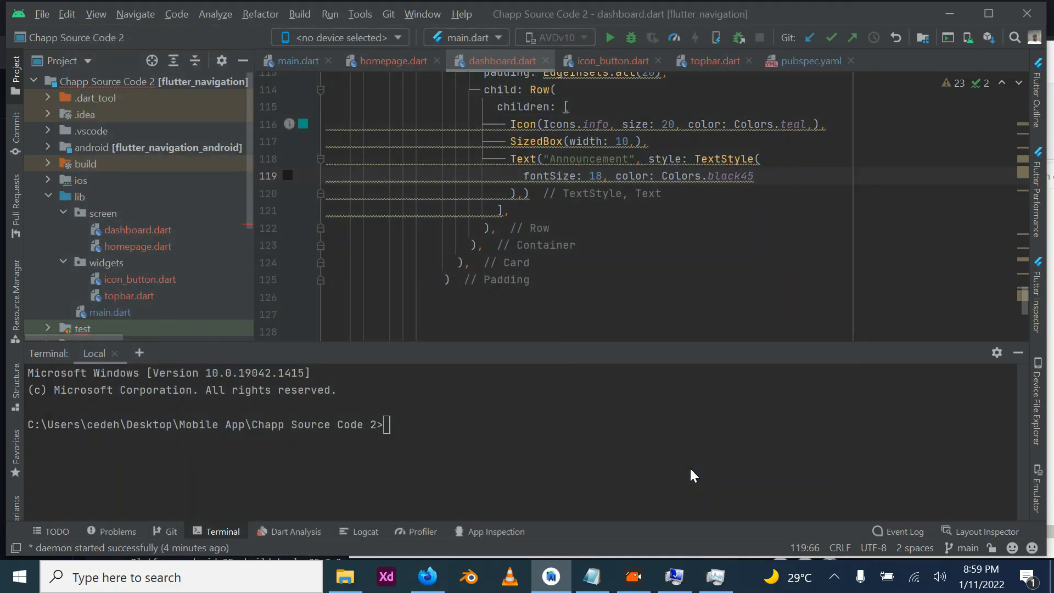
Start a new Flutter project using the SDK at C:\flutter and name the project mobile_app.
left_click(42, 12)
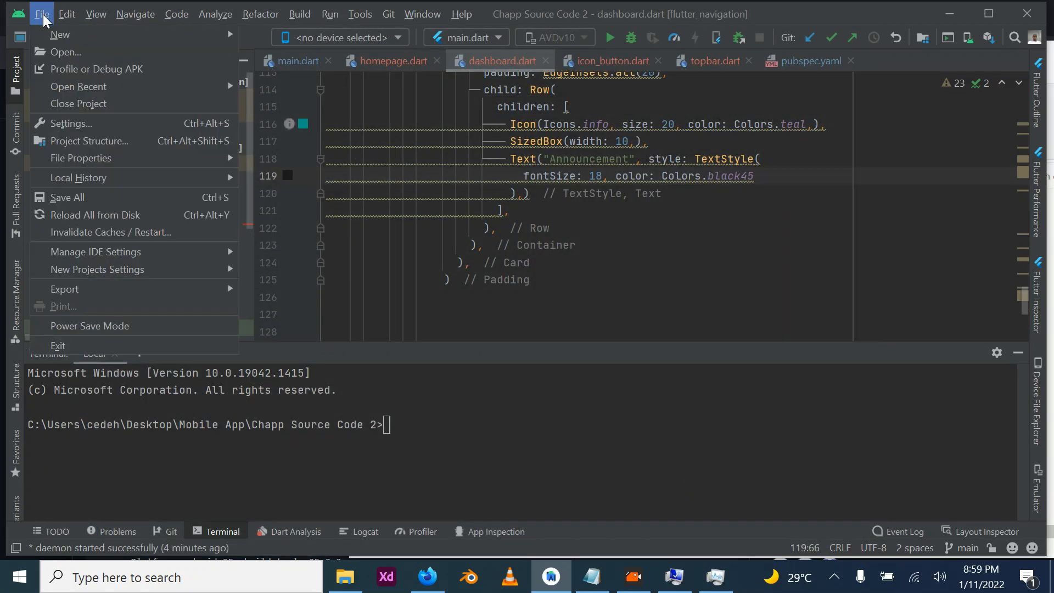
mouse_move(84, 37)
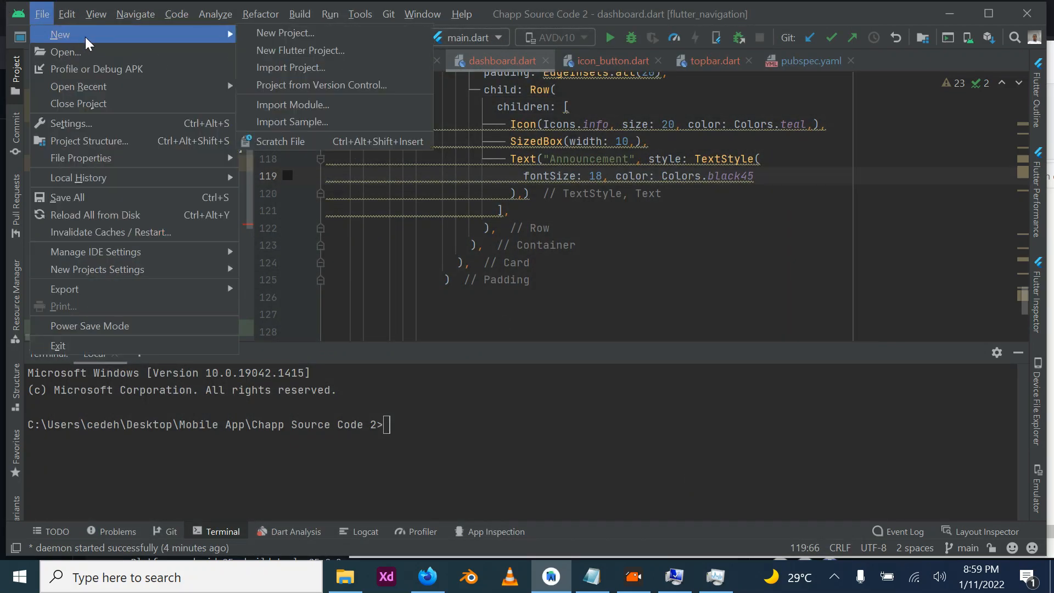
left_click(294, 50)
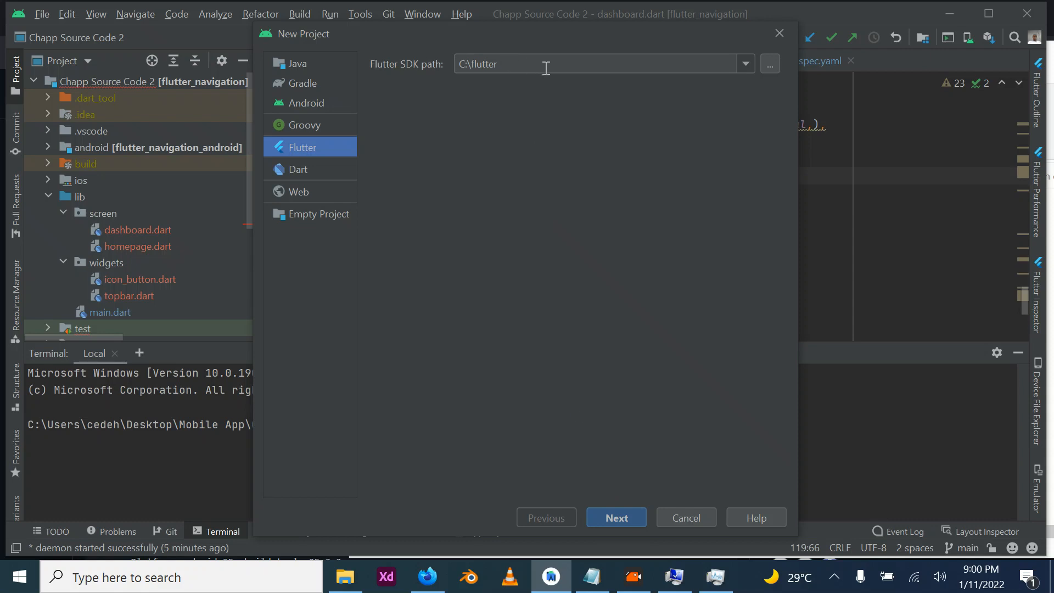
left_click(607, 513)
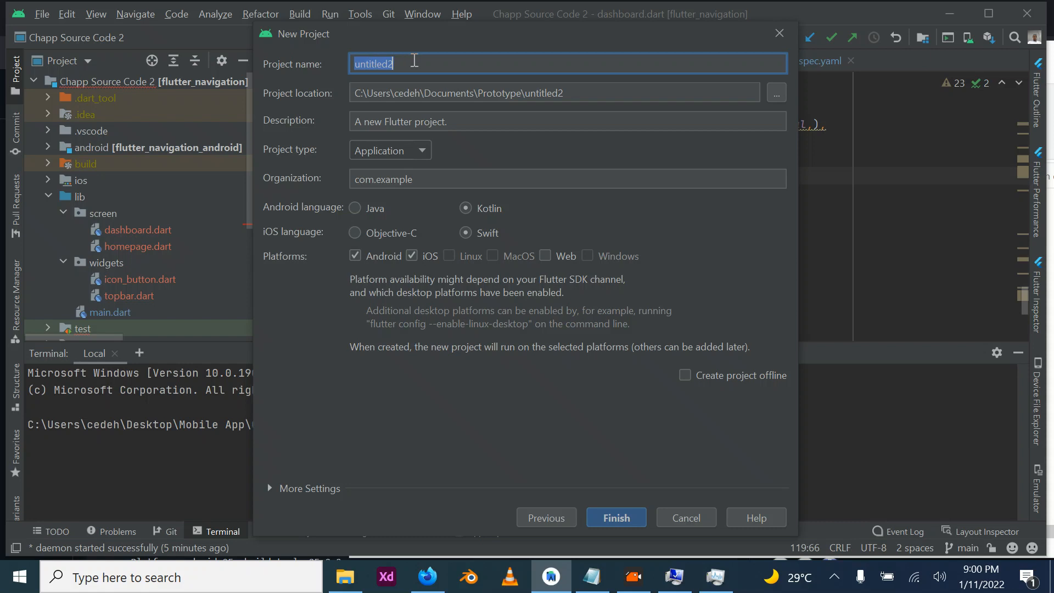
type("mo")
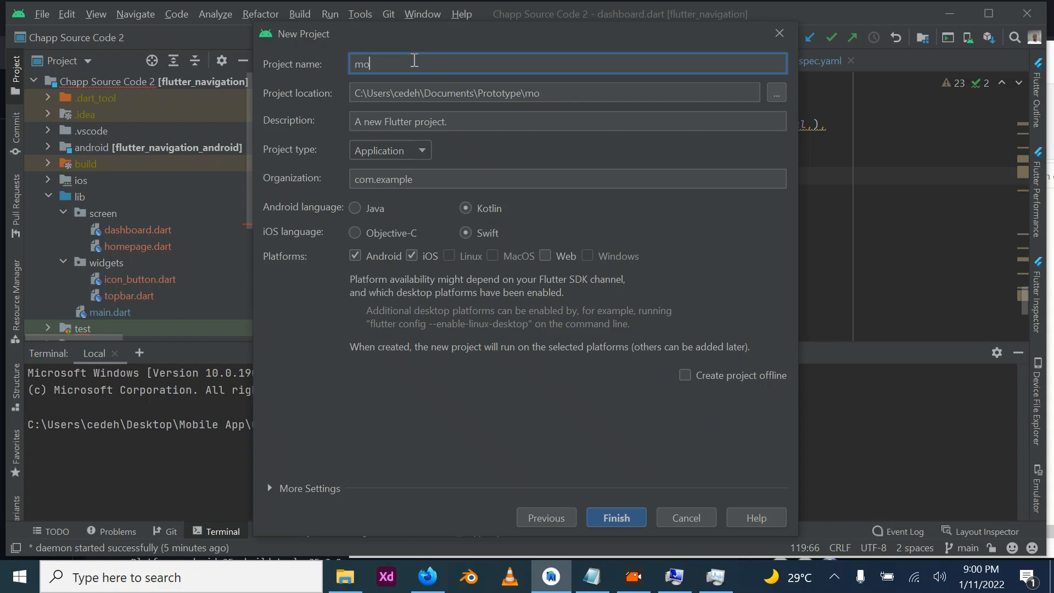
type("bile_app")
Highlight the mobile_app folder in the project location and view the available project types, keeping Application.
left_click_drag(527, 95, 587, 89)
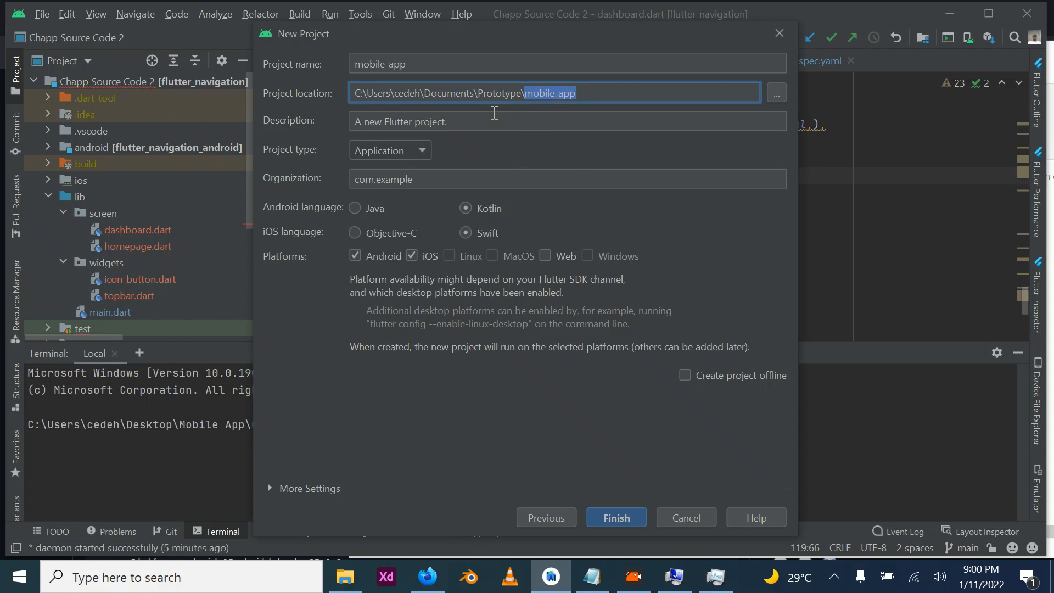
left_click(418, 152)
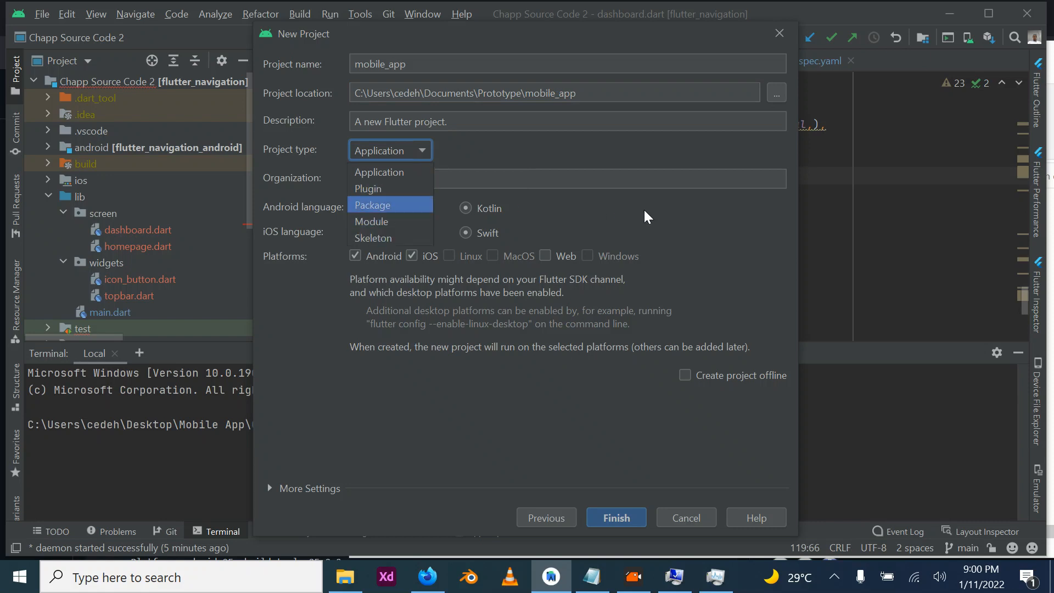
left_click(610, 213)
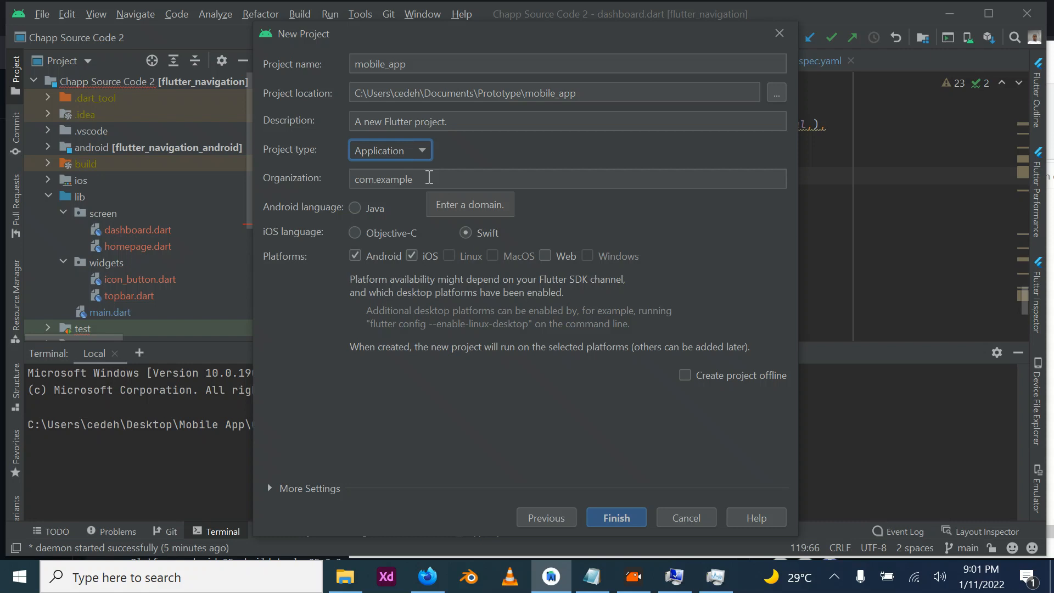
key("Tab")
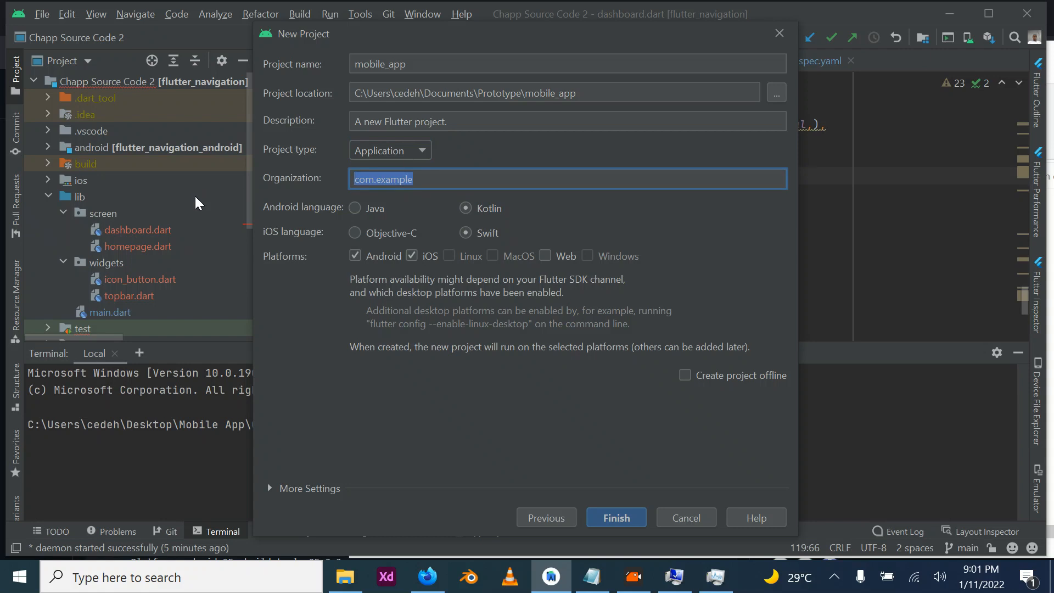
type("com")
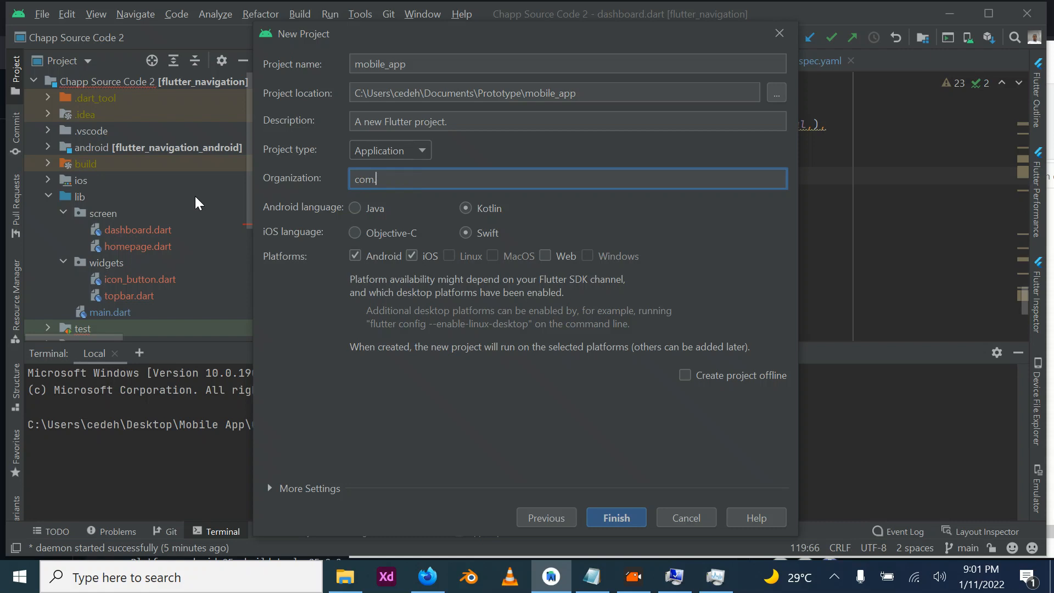
type(".david")
key("BackSpace")
key("BackSpace")
key("BackSpace")
key("BackSpace")
key("BackSpace")
type("fussion")
key("BackSpace")
key("BackSpace")
key("BackSpace")
key("BackSpace")
key("BackSpace")
key("BackSpace")
key("BackSpace")
key("BackSpace")
key("BackSpace")
key("BackSpace")
key("BackSpace")
Set the new project's organization to com.example and shift the New Project dialog aside.
type("com.example")
left_click_drag(514, 35, 372, 23)
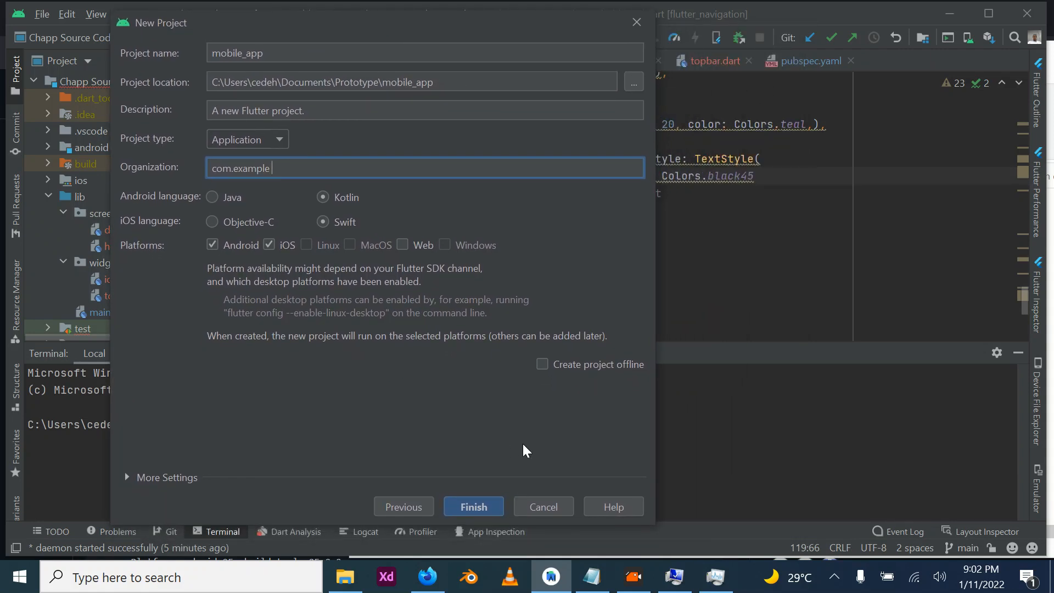